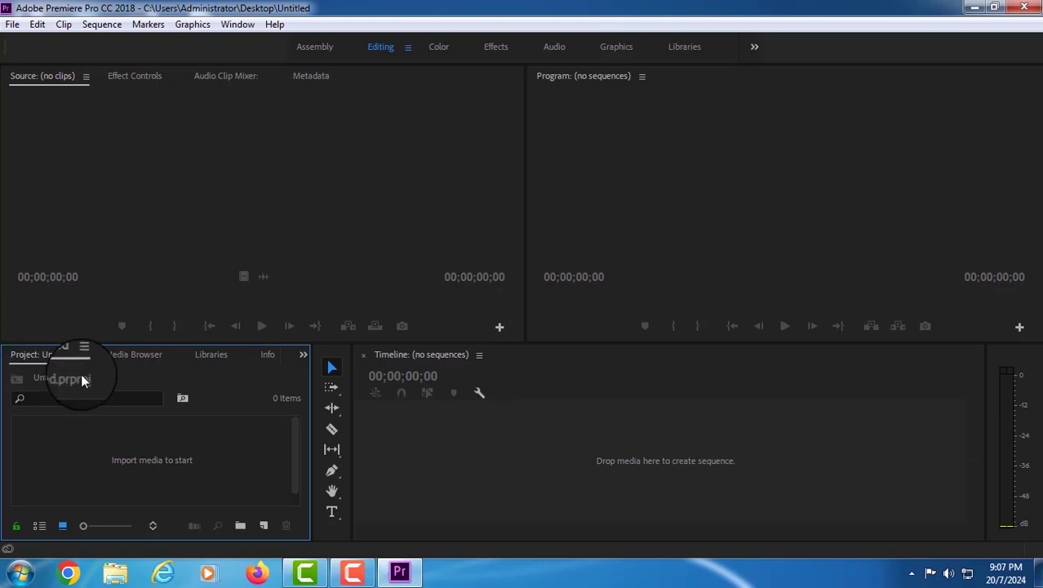
Step: Import the video "Karaoke tone nữ dễ hát Đưa tôi về với người tôi yêu Karaoke Ca Dao Em Và Tôi" from the Desktop
right_click(43, 392)
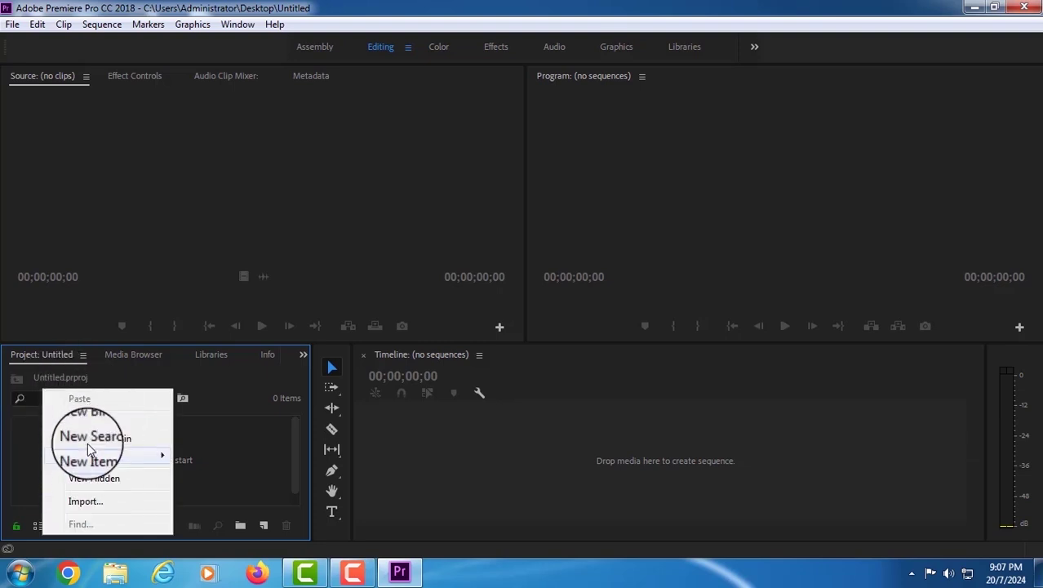
click(86, 501)
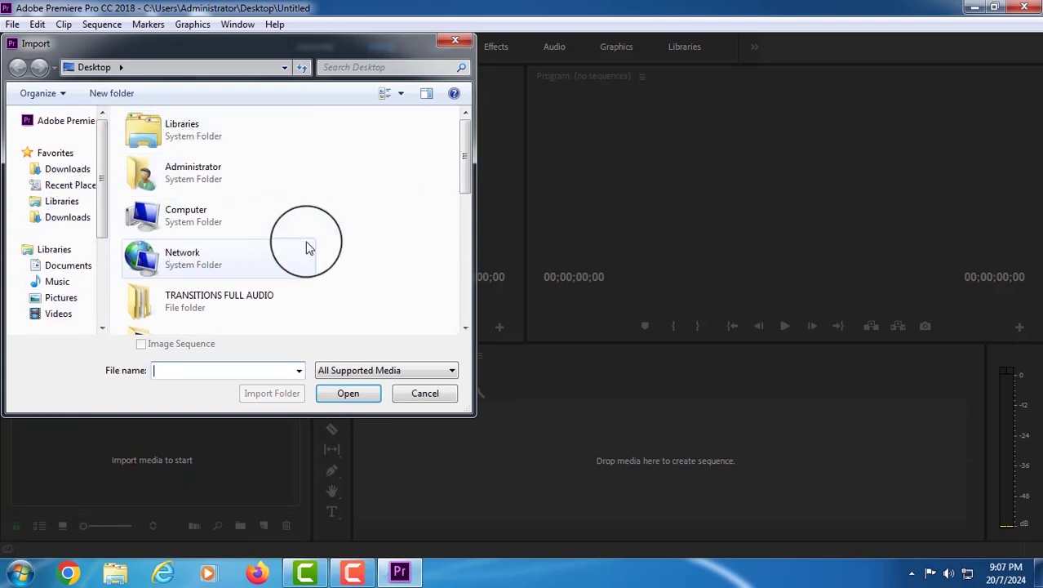
drag(466, 160, 461, 261)
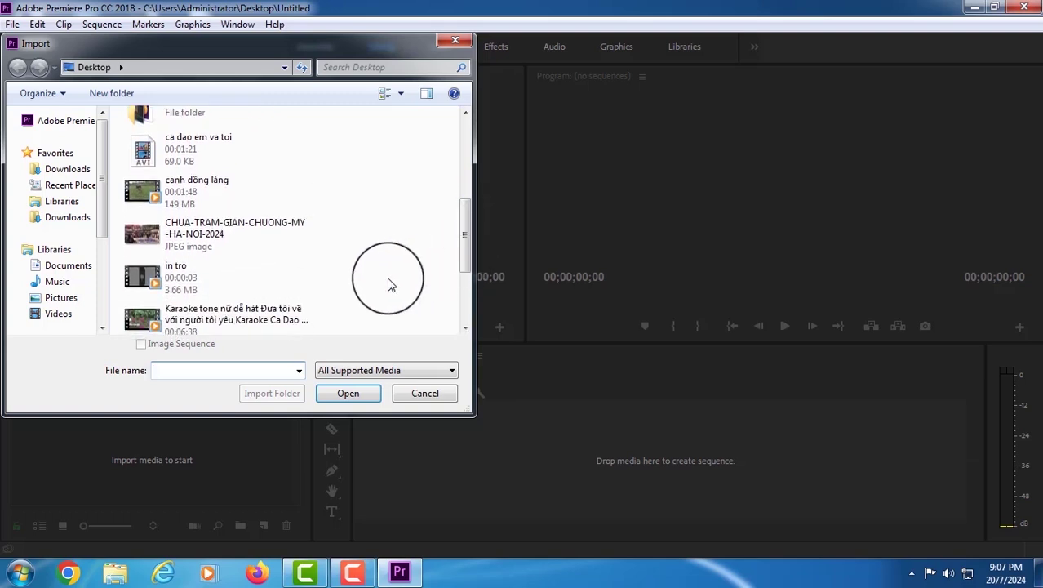
click(230, 321)
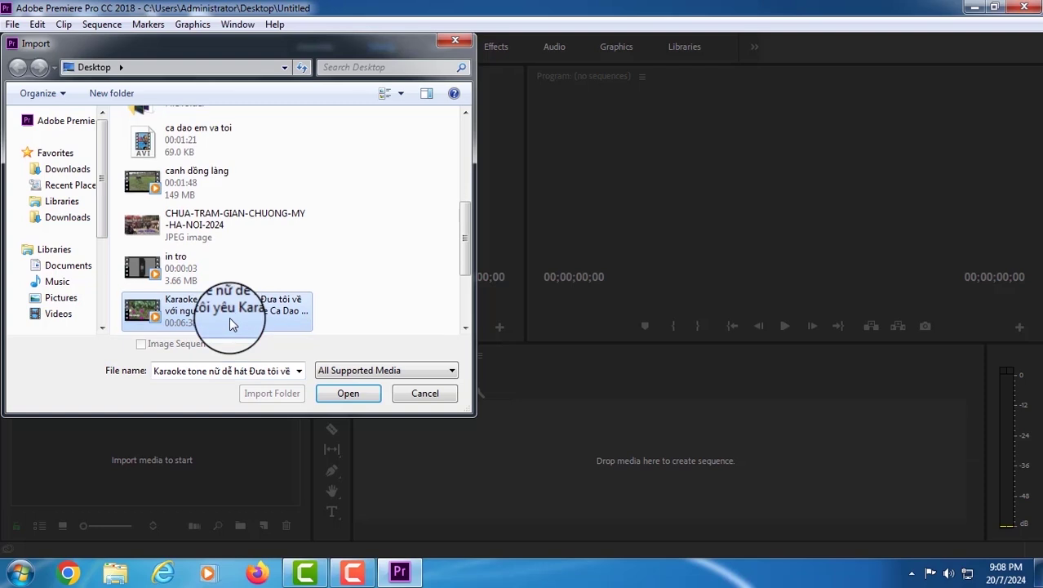
click(346, 396)
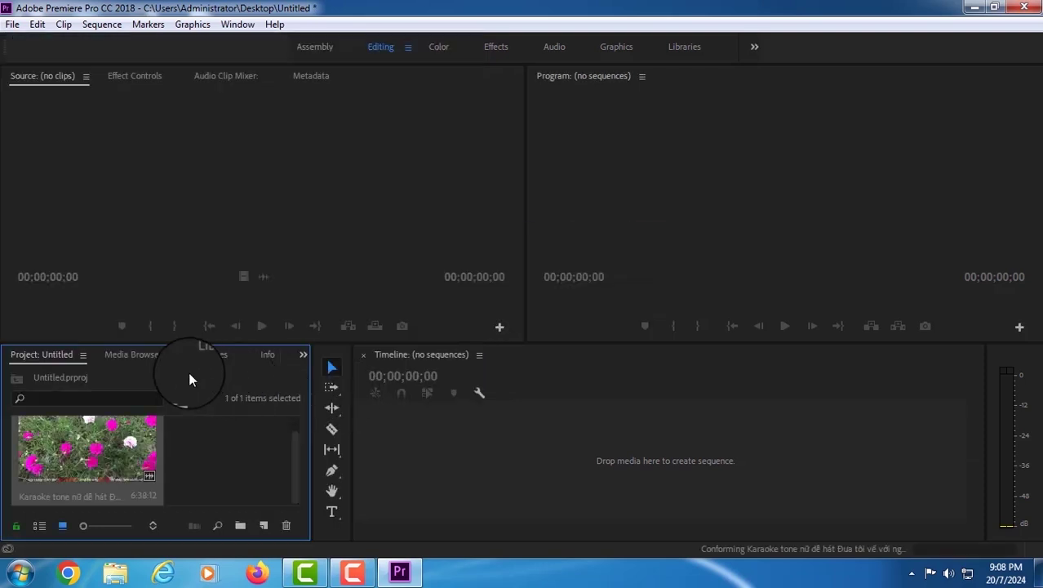
Step: Create a sequence from the imported karaoke video and set the Program monitor's playback resolution to 1/2
drag(70, 353, 40, 331)
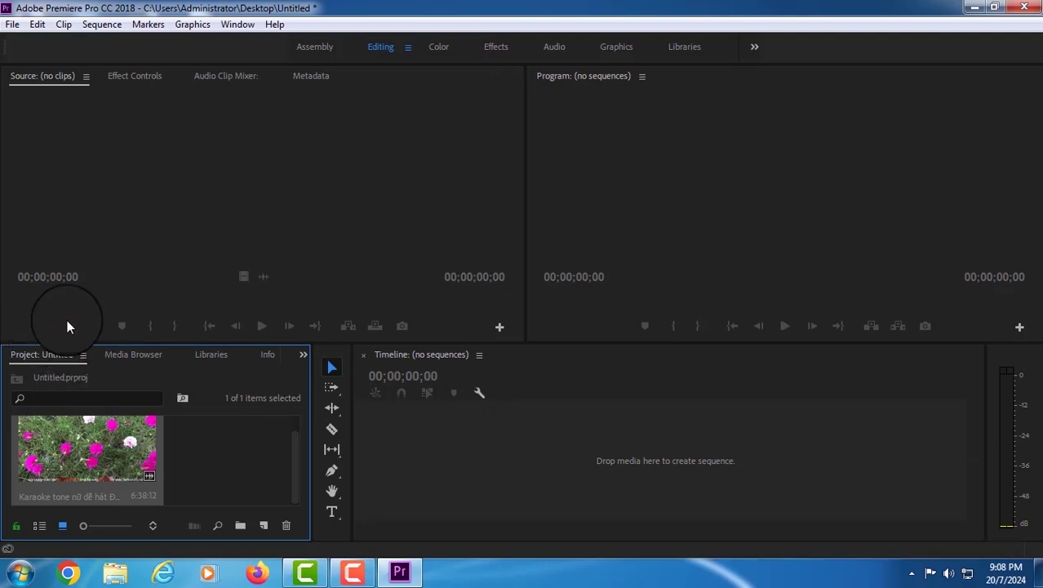
click(70, 476)
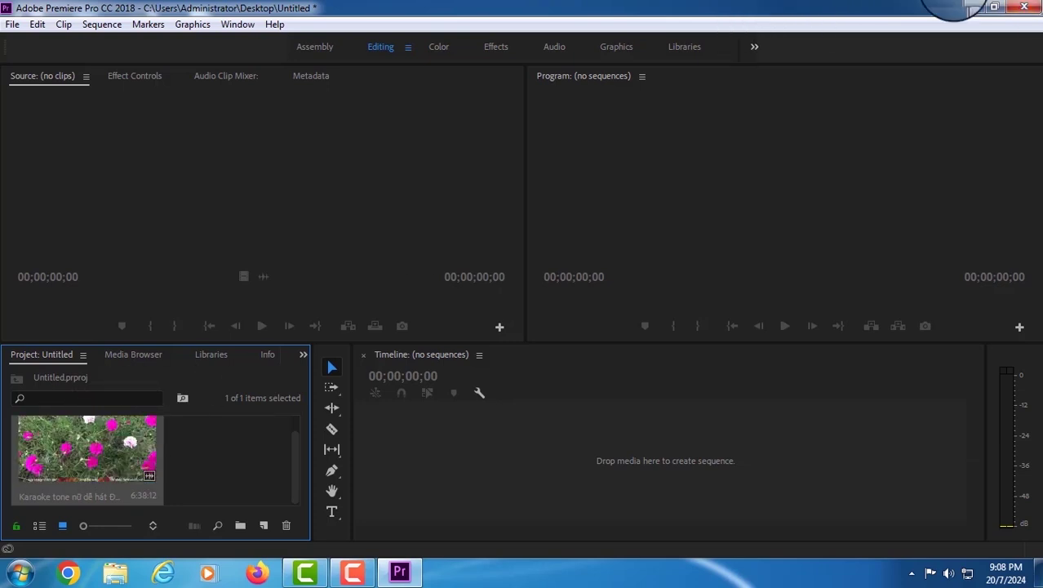
drag(84, 445, 480, 459)
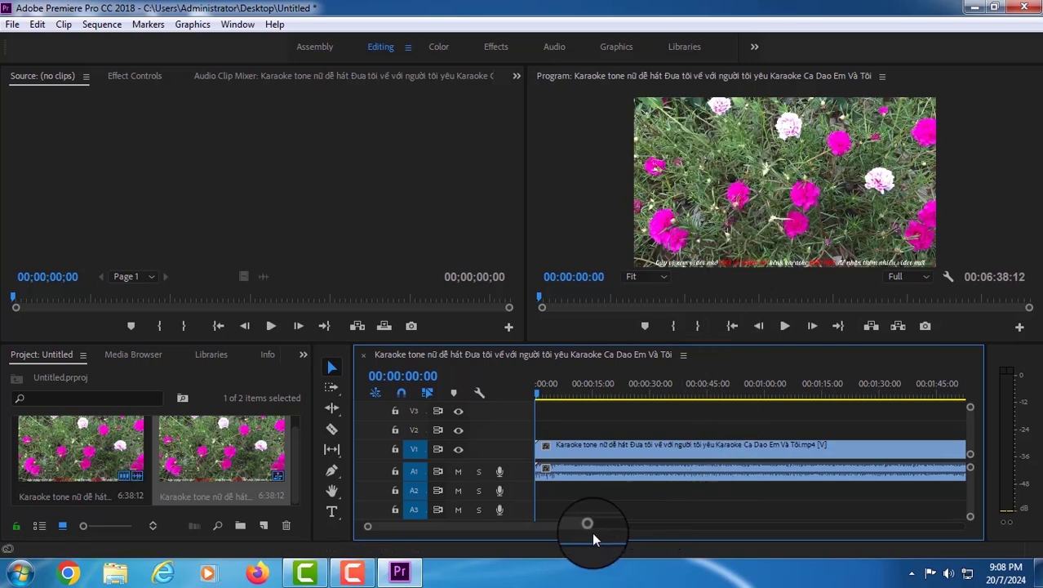
drag(590, 531, 813, 528)
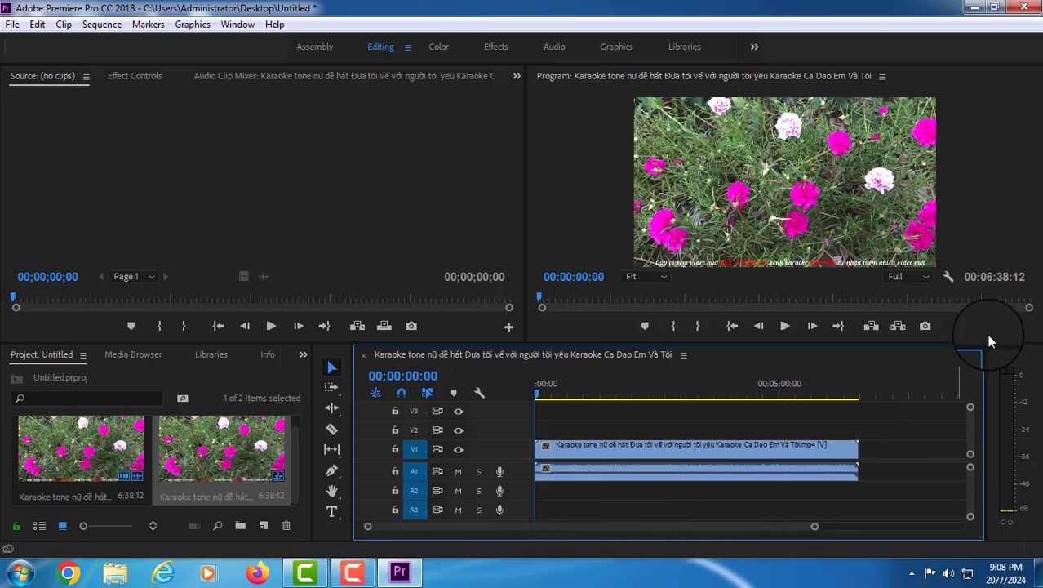
click(923, 277)
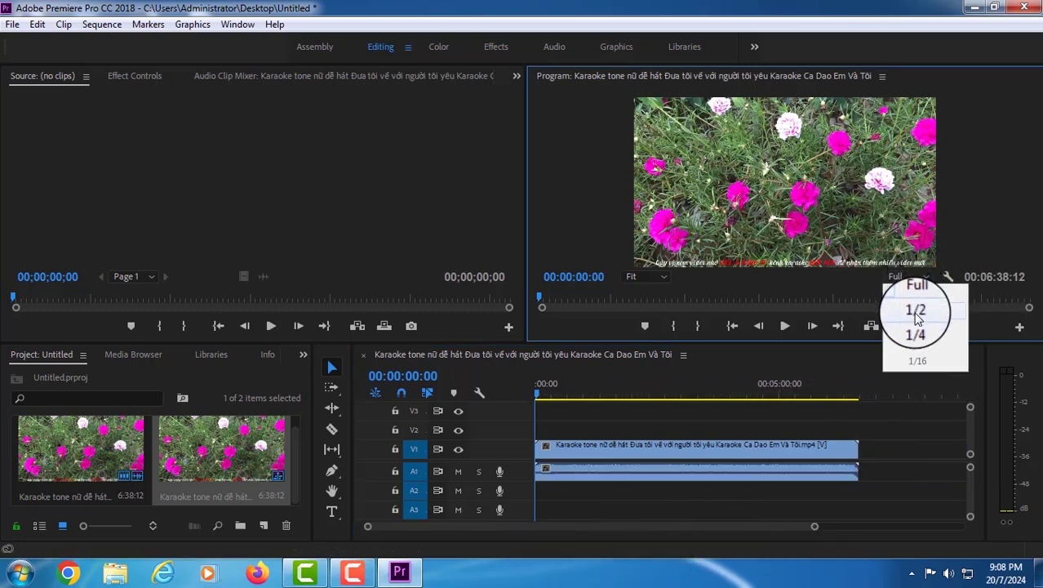
click(915, 310)
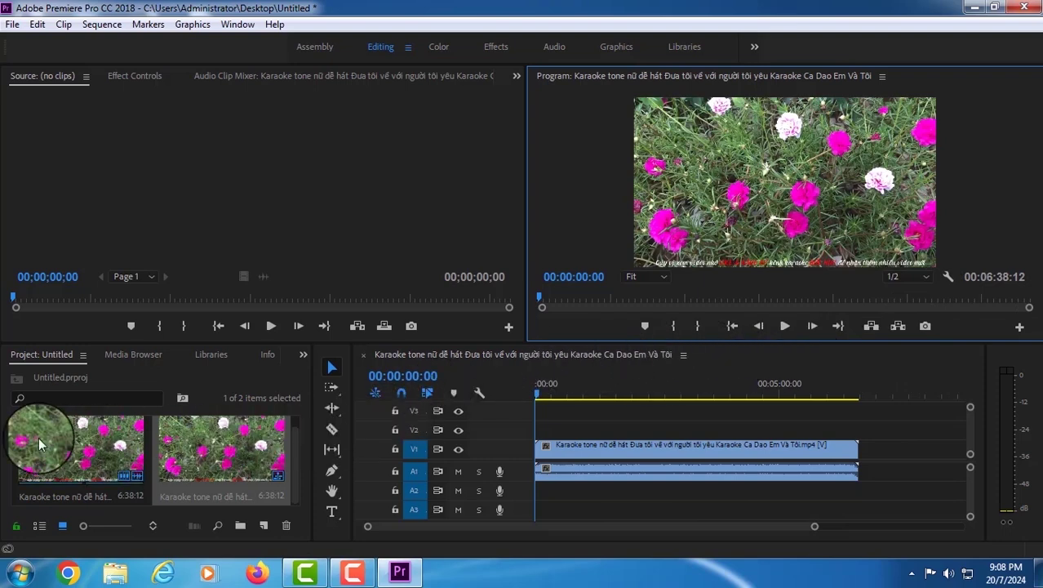
Step: Import the KAX project file "Karaoke tone nữ" from the Desktop and place it on track V2 at the sequence start
click(58, 379)
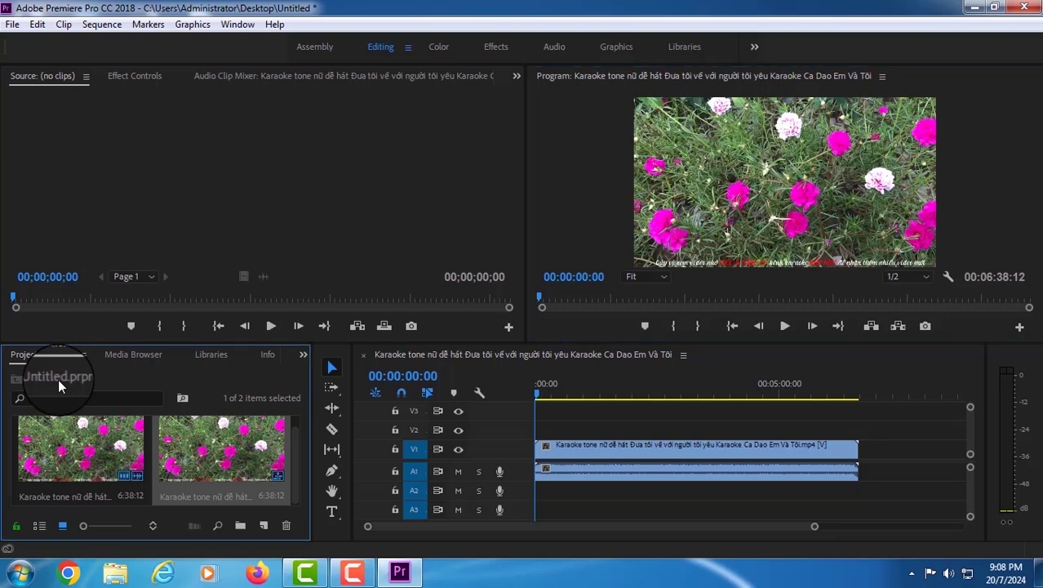
right_click(58, 379)
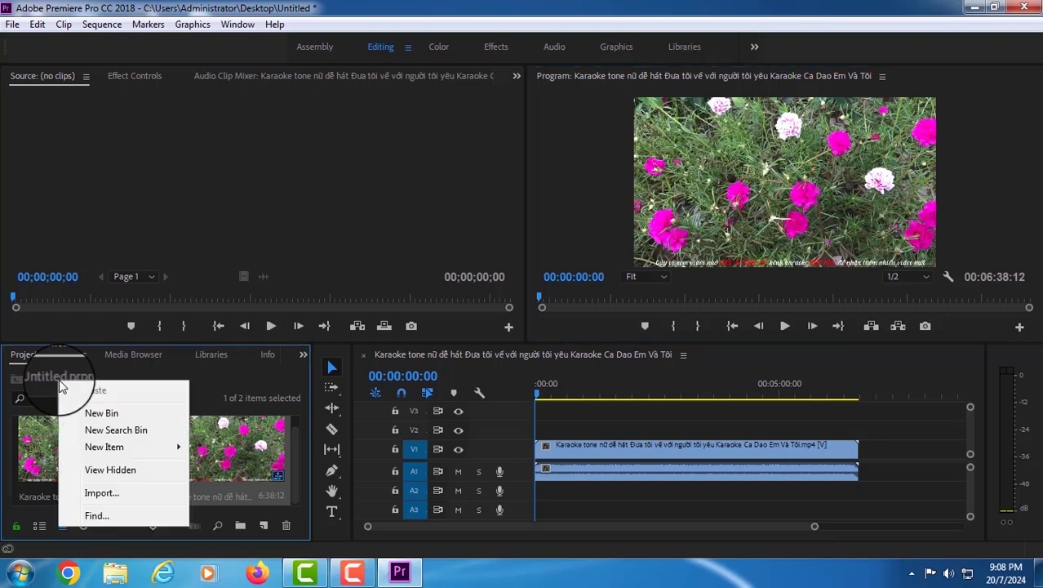
click(101, 497)
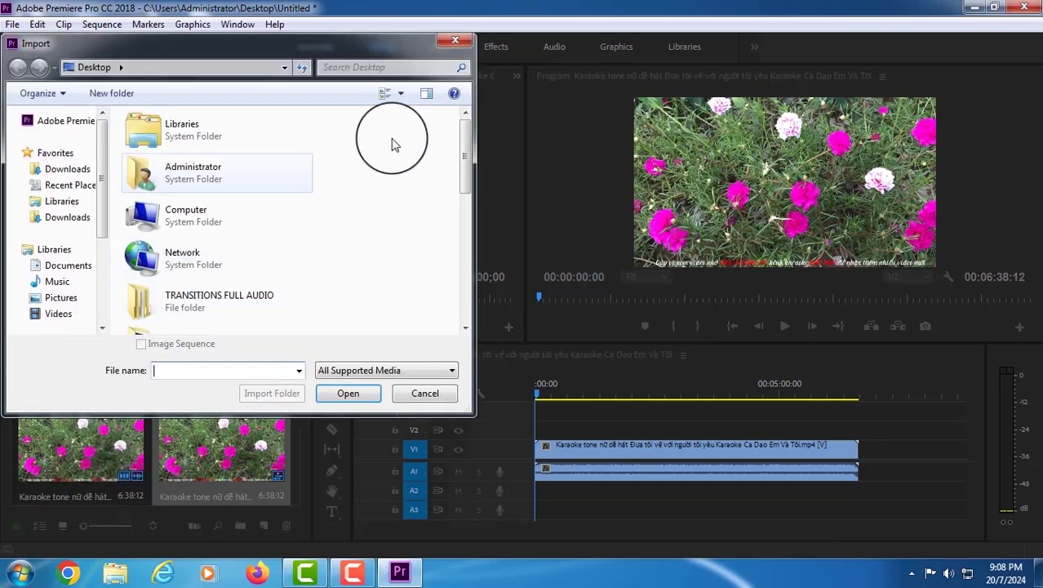
drag(467, 136, 460, 252)
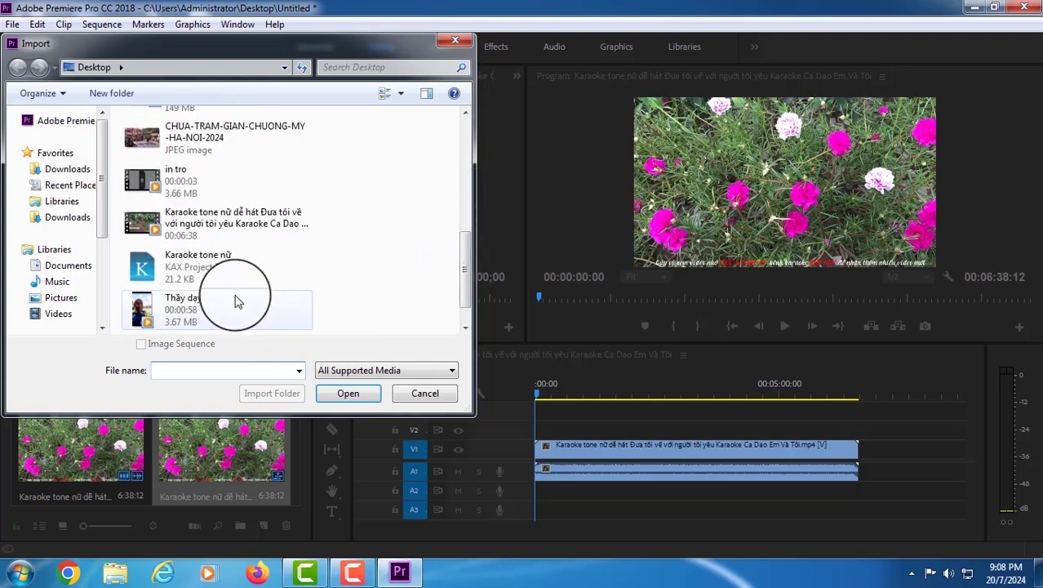
click(149, 272)
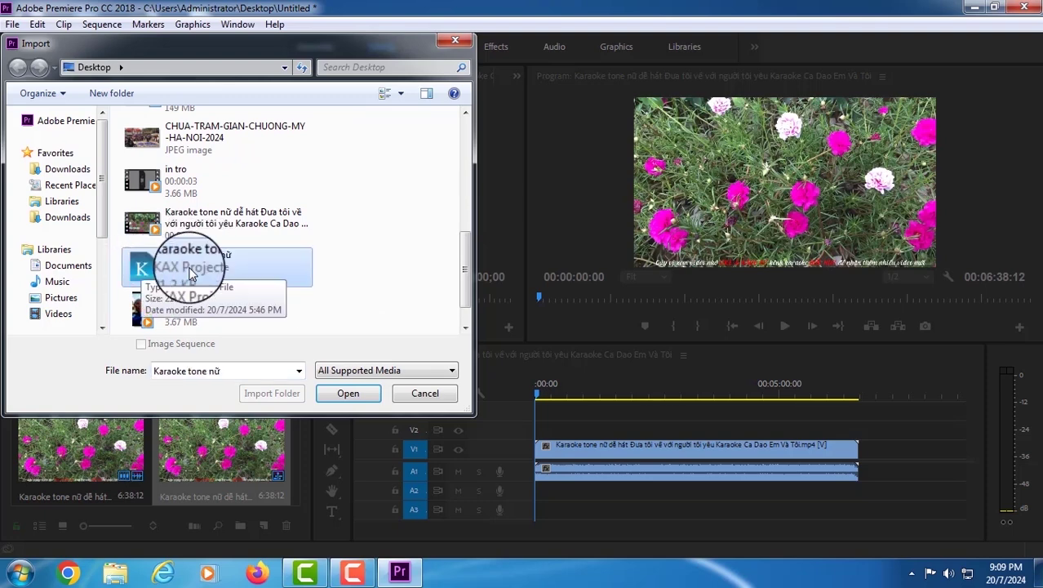
click(347, 395)
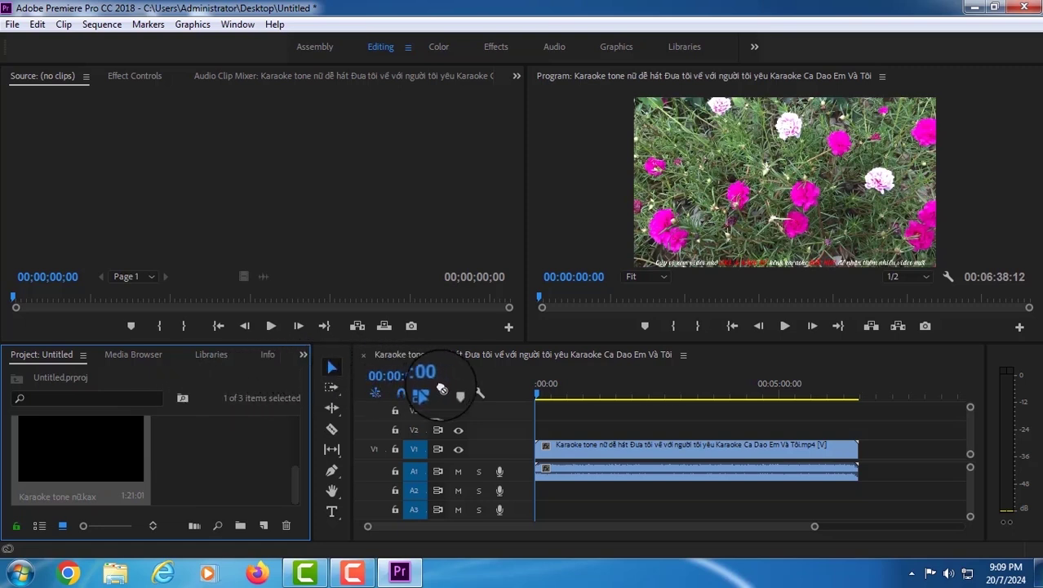
drag(441, 388, 552, 438)
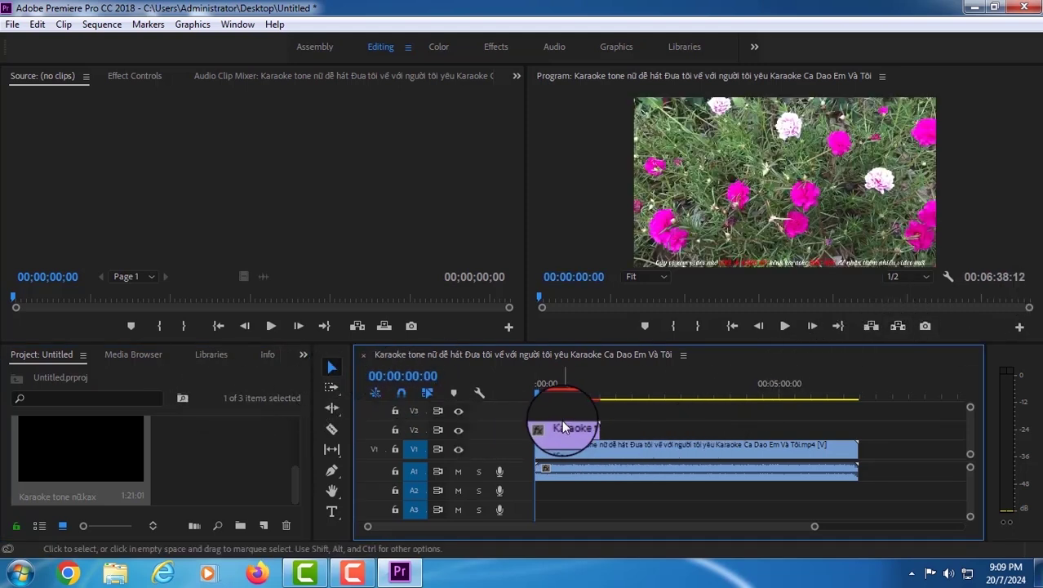
Step: Scrub through the first minute of the sequence to compare the overlaid lyrics with those in the video
click(539, 397)
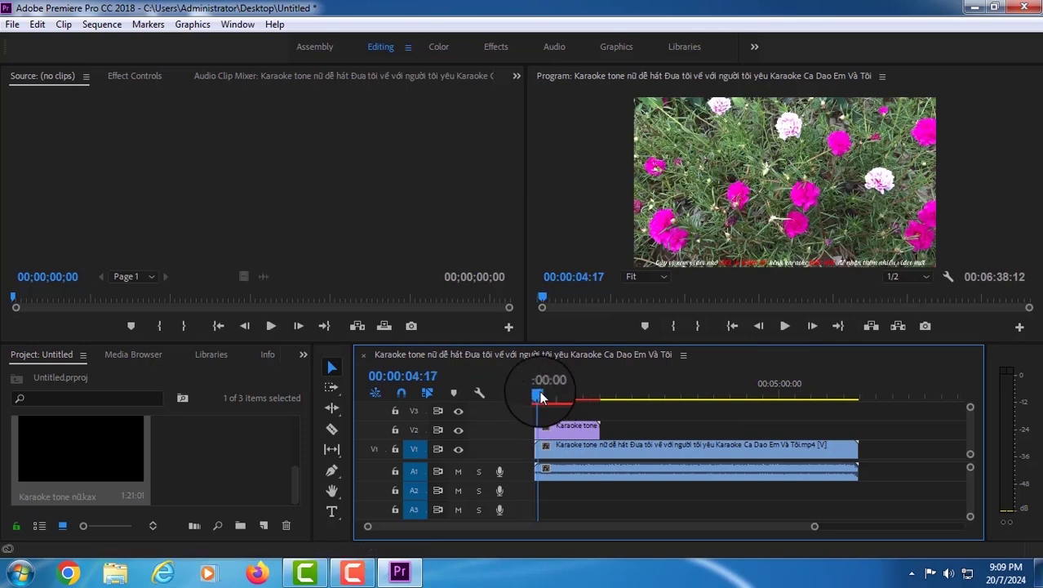
drag(541, 398, 582, 384)
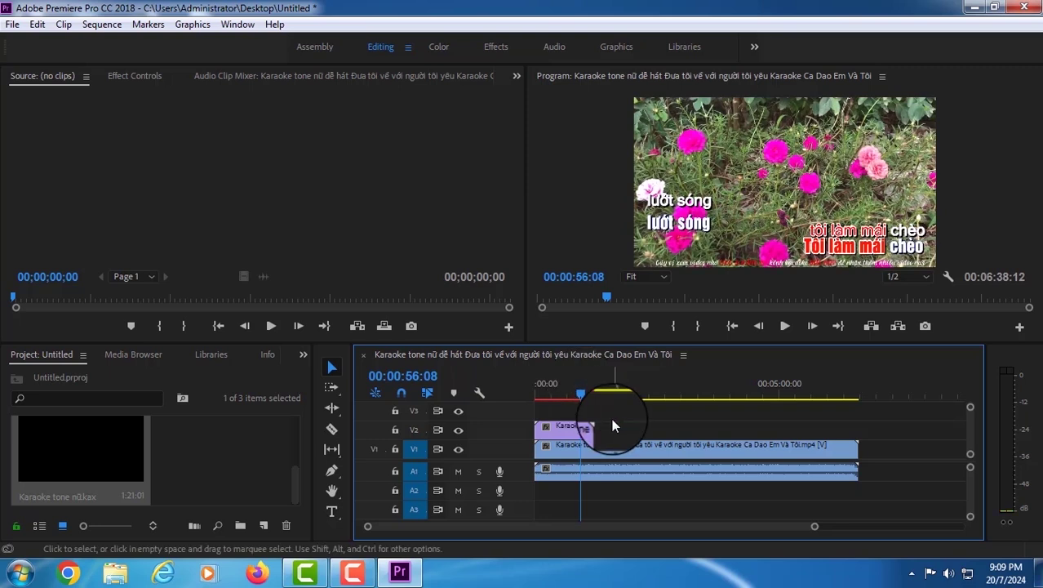
drag(578, 384, 564, 394)
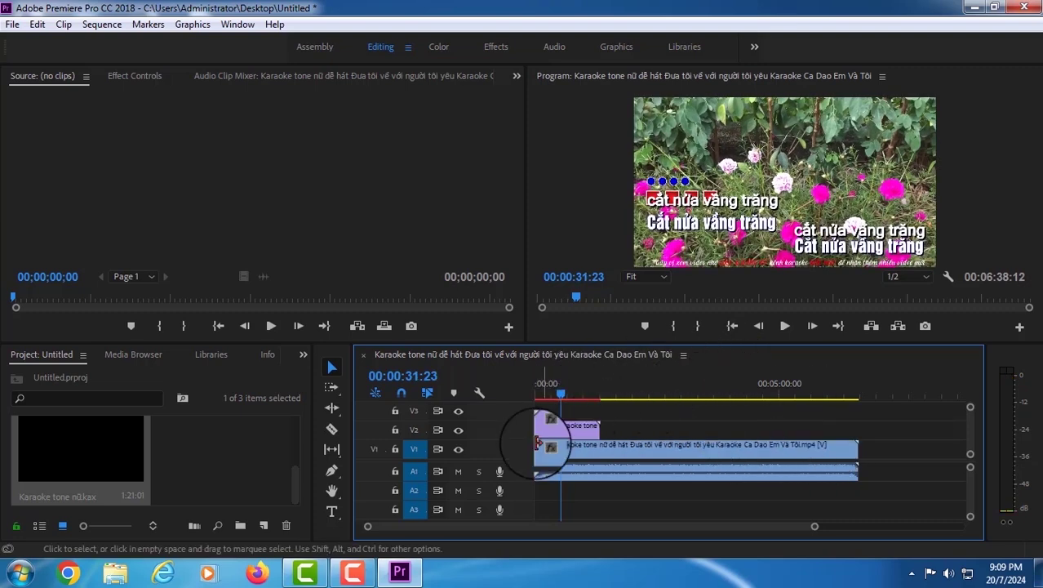
click(576, 438)
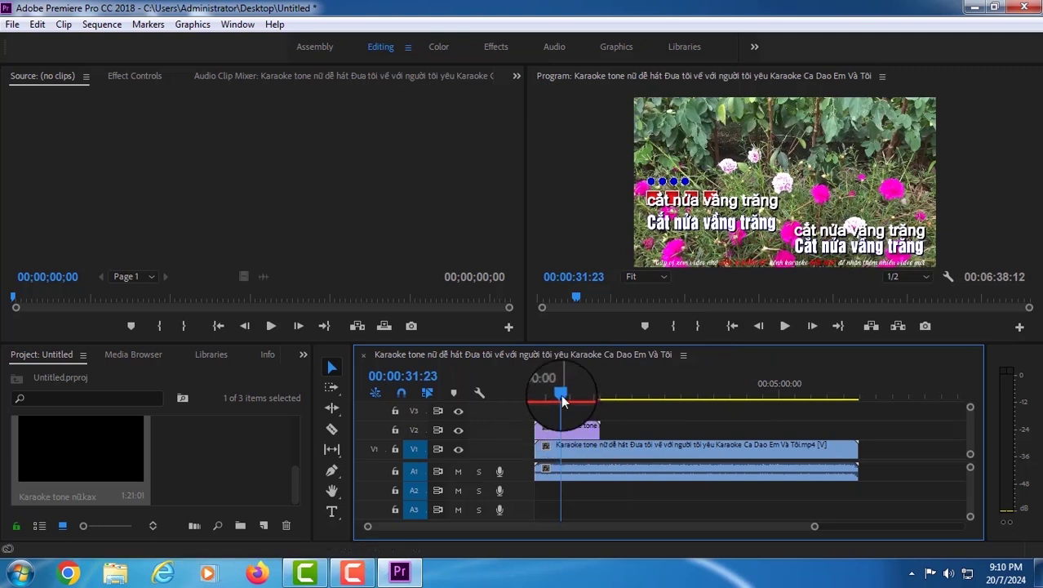
mouse_move(561, 396)
mouse_down()
mouse_move(515, 384)
mouse_move(563, 385)
mouse_up()
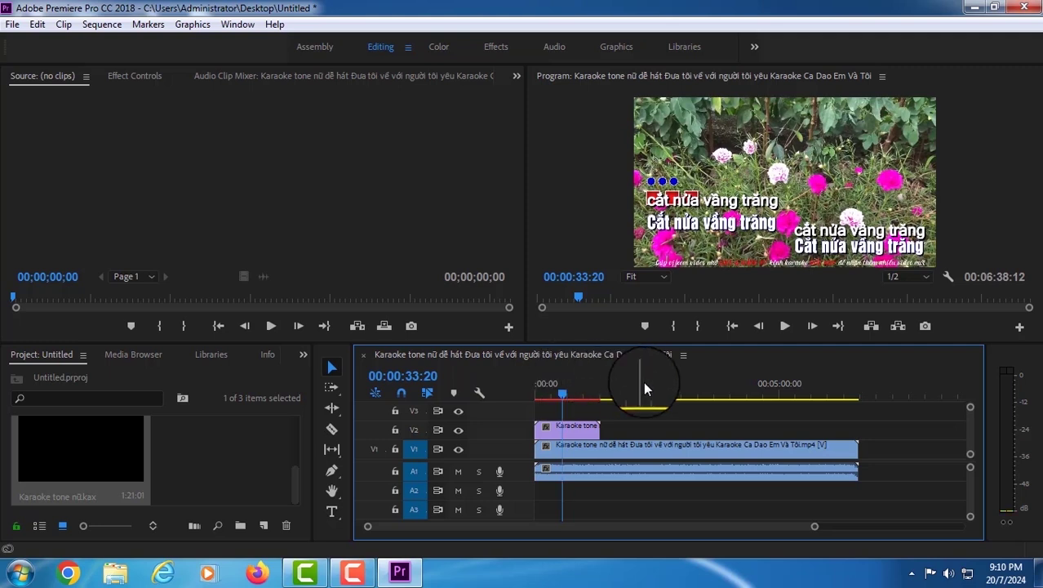
Step: Open the lyrics clip on V2 in the Source monitor and enlarge its overlay slightly beyond the frame edges in the Program monitor
double_click(568, 435)
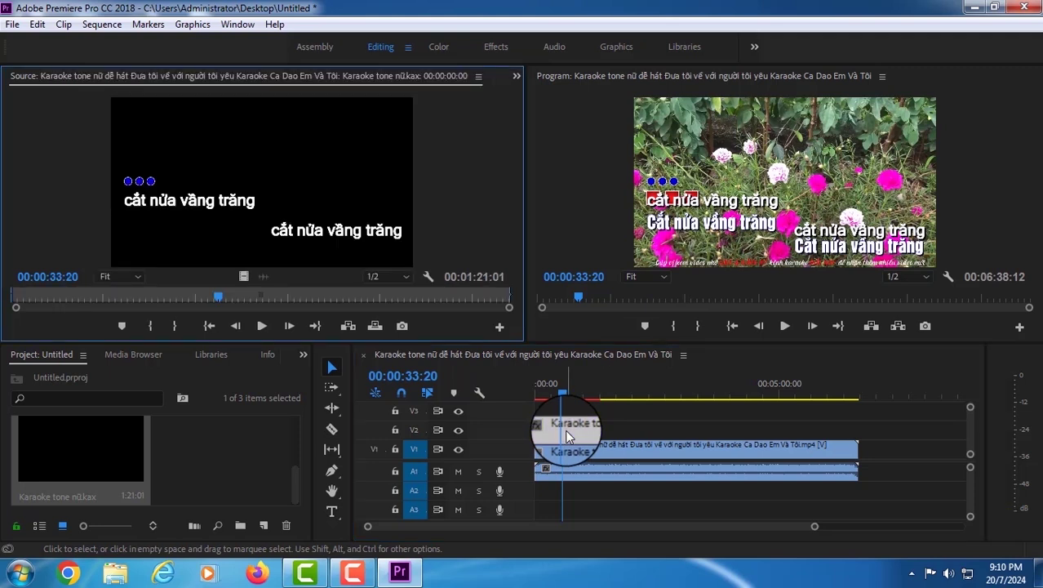
click(689, 205)
drag(690, 206, 641, 174)
drag(628, 180, 634, 180)
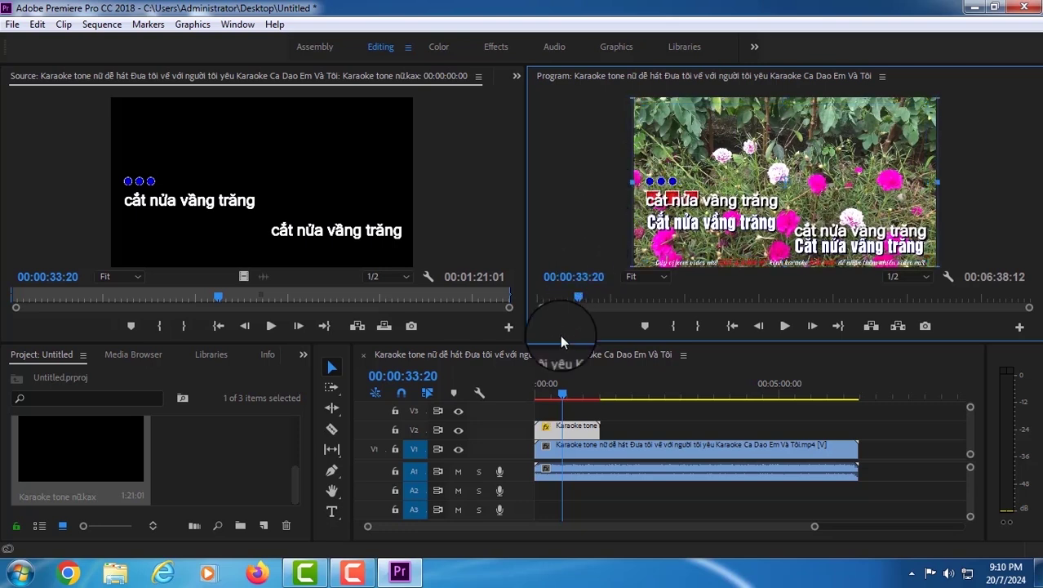
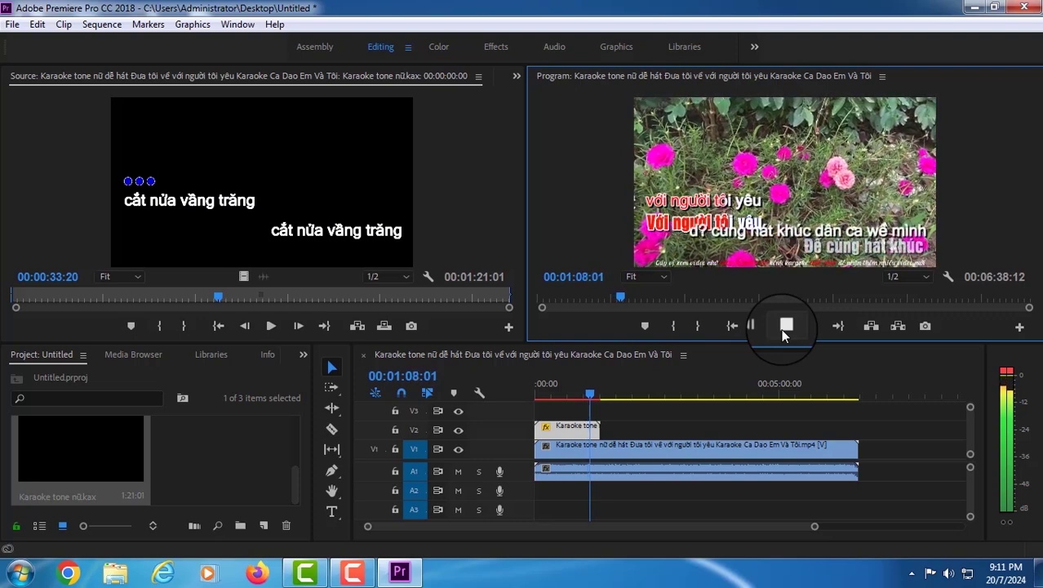
Step: Replay the passage from about 00:01:04 to 00:01:12 in short stretches to check the overlaid lyrics' timing and spelling against the video
click(785, 326)
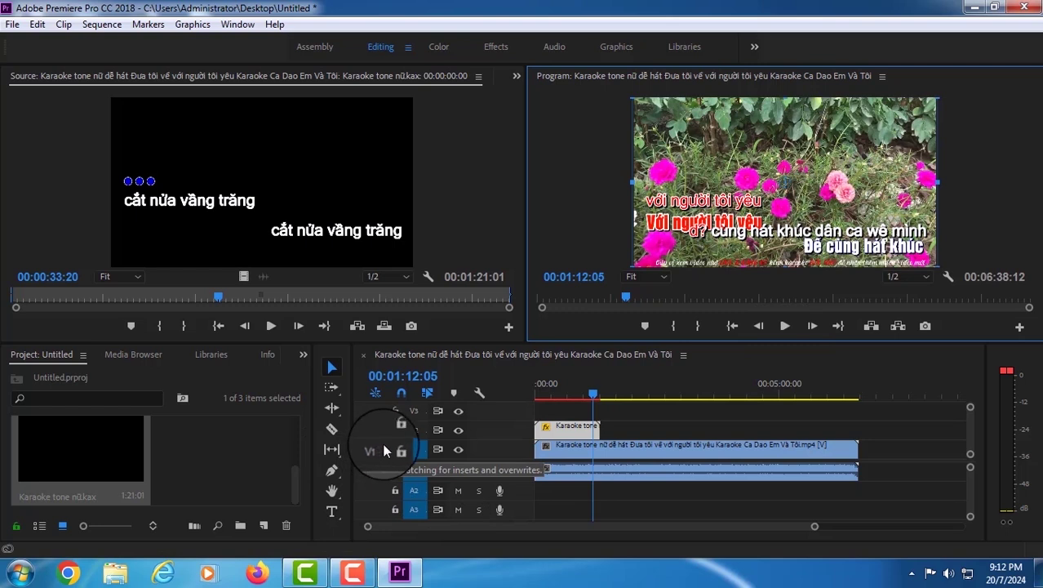
click(597, 400)
drag(596, 399, 592, 402)
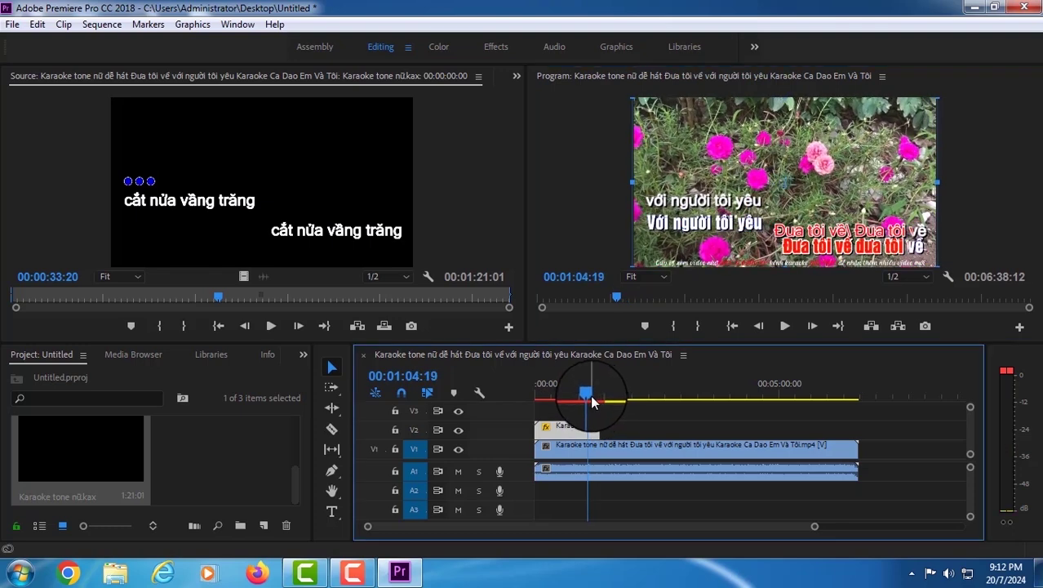
click(785, 325)
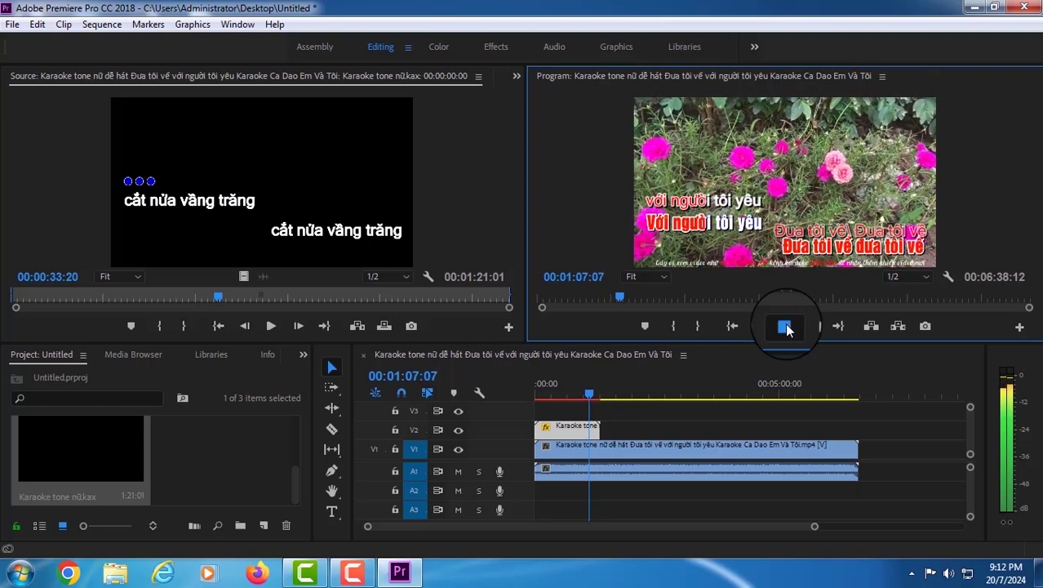
click(785, 326)
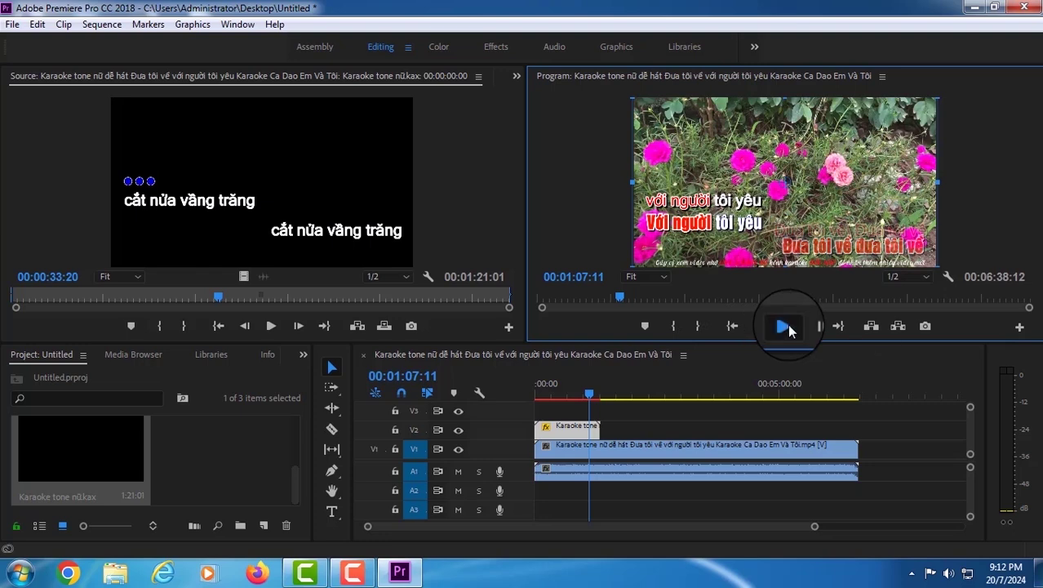
click(784, 326)
click(784, 327)
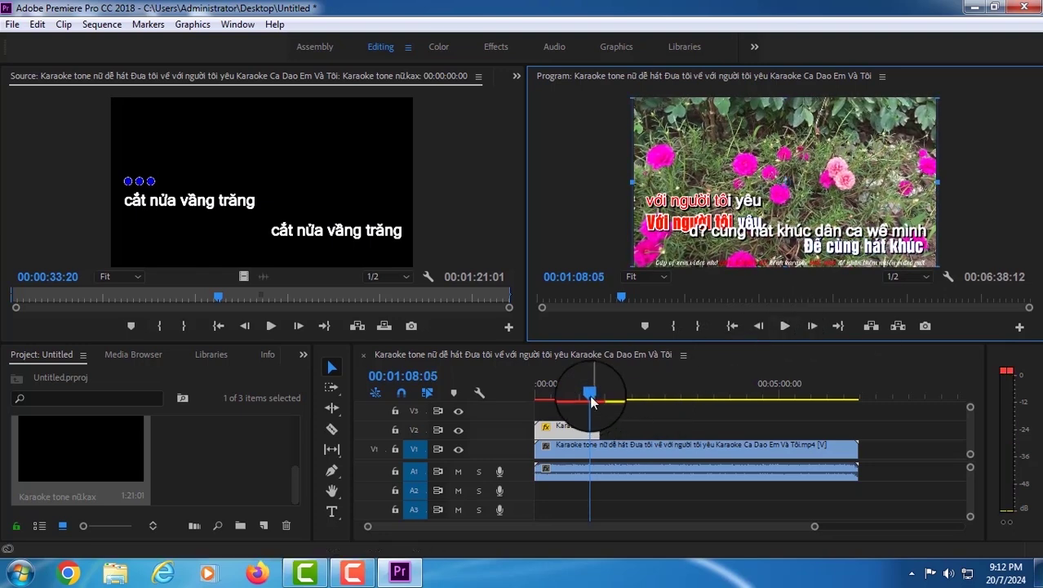
drag(592, 400, 588, 400)
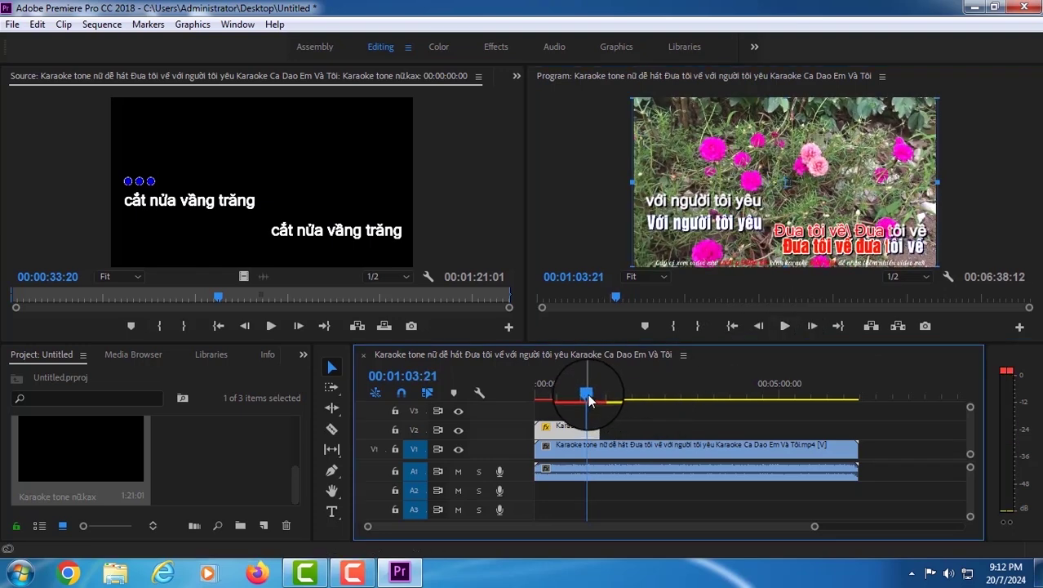
click(785, 327)
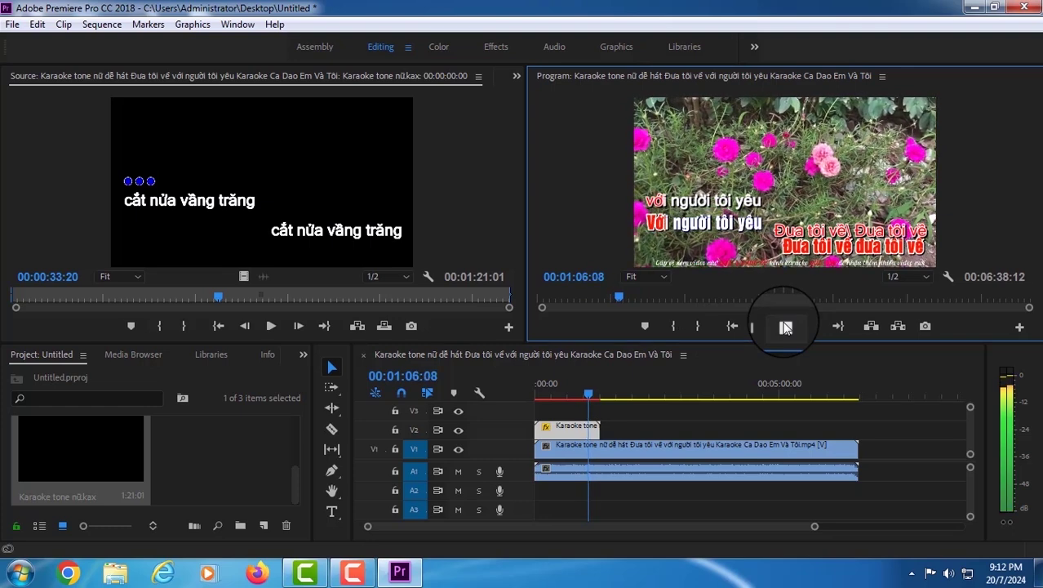
click(784, 327)
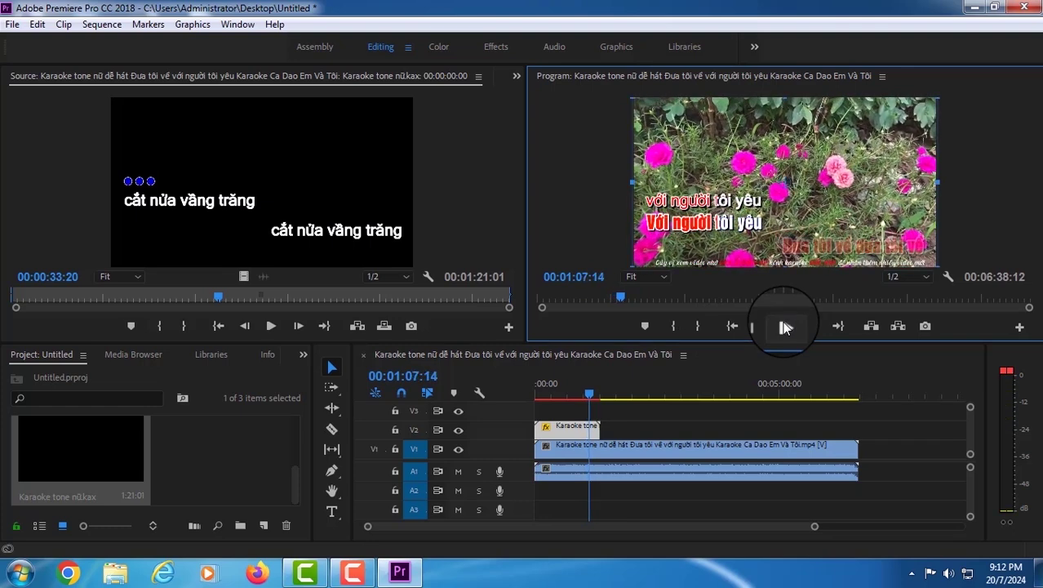
click(784, 327)
click(784, 326)
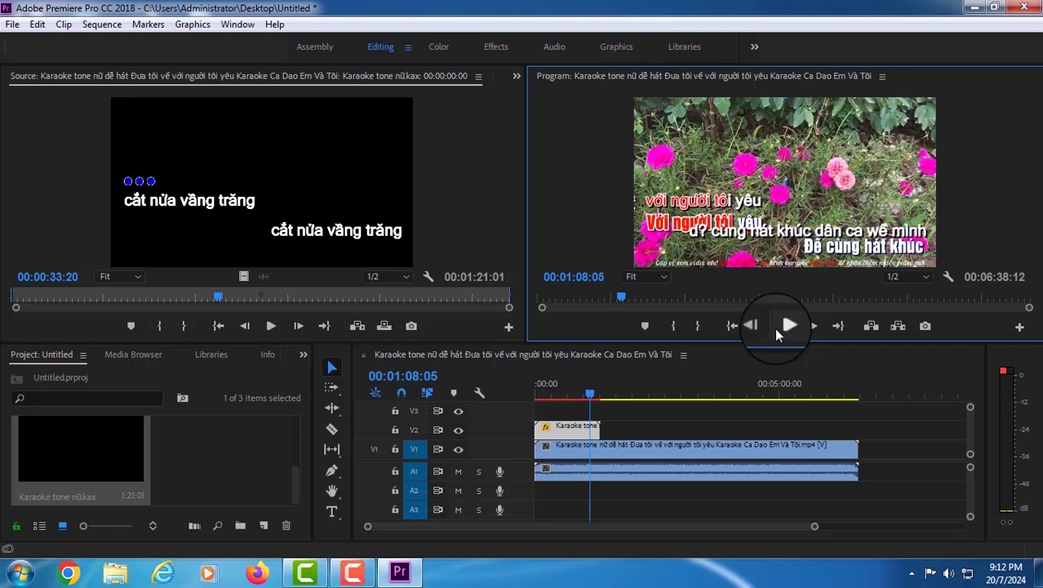
Step: Replay the passage from about 00:01:00 in short stretches and park the playhead at 00:01:07:15, just after the right-hand lyric line finishes
click(591, 395)
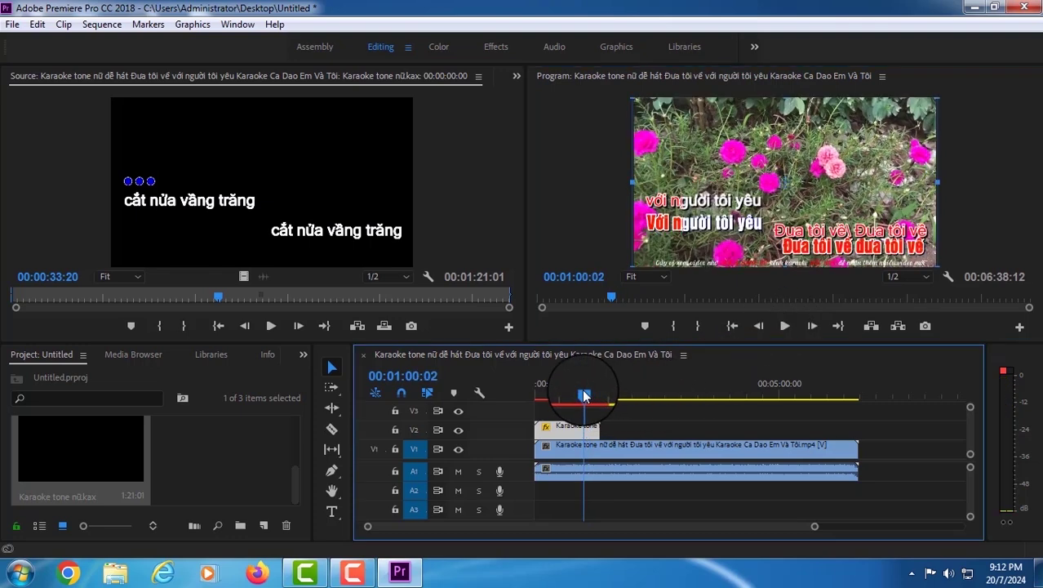
click(758, 326)
click(784, 326)
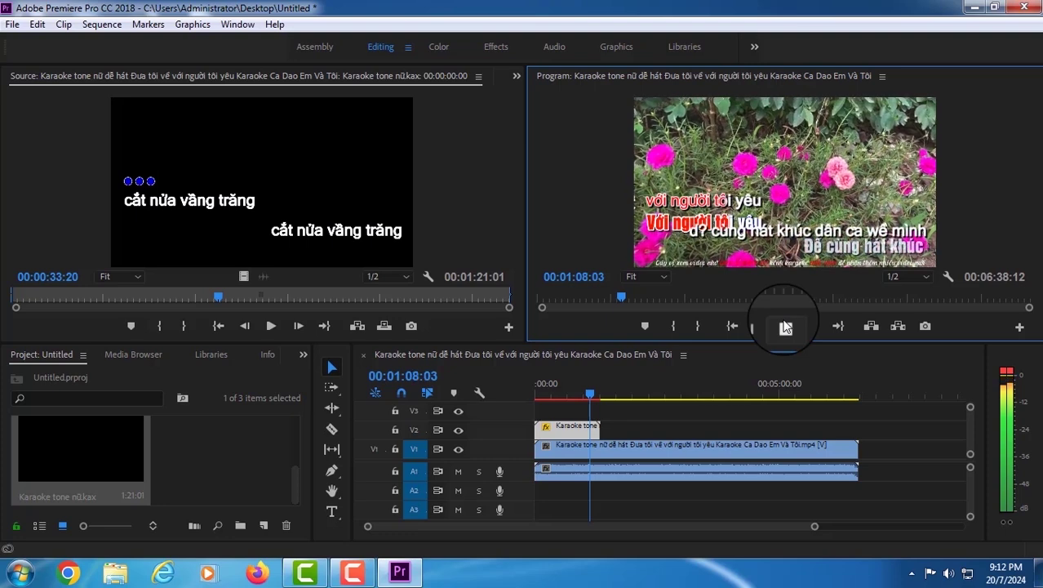
click(786, 326)
click(592, 399)
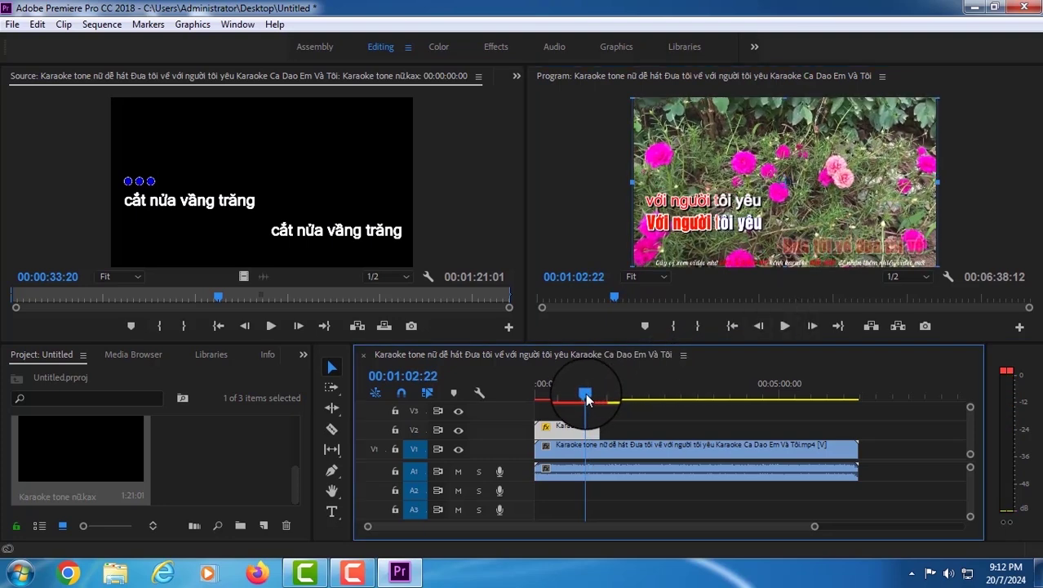
click(785, 327)
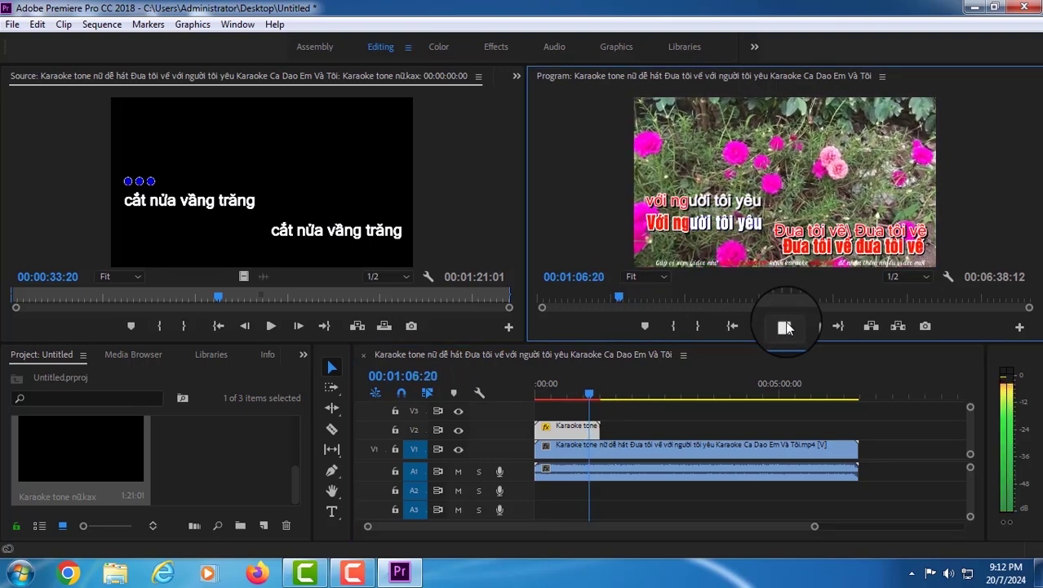
click(784, 326)
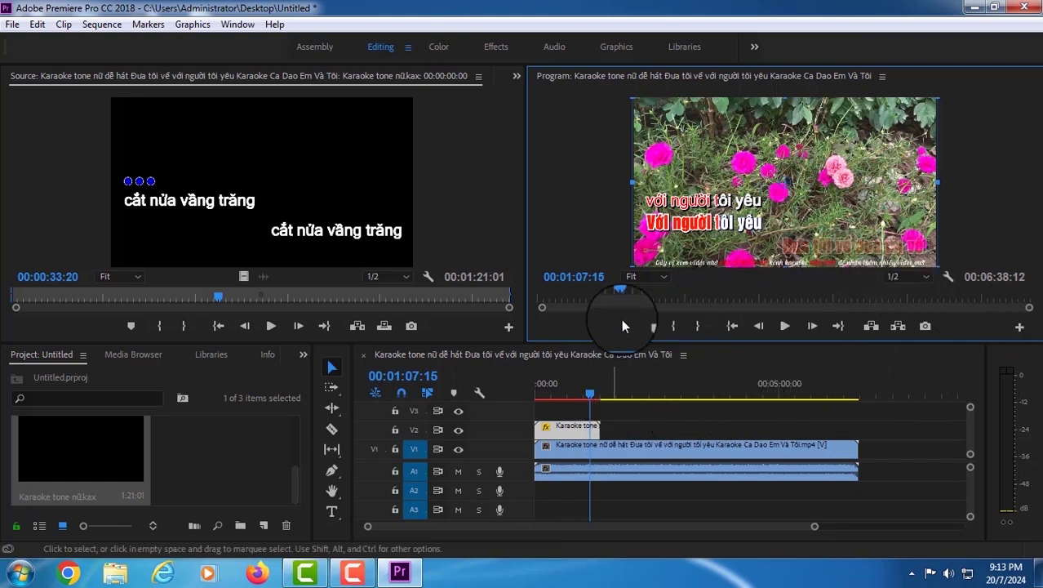
Step: Split the karaoke video with its audio and the lyrics clip on V2 at 00:01:07:15
click(332, 429)
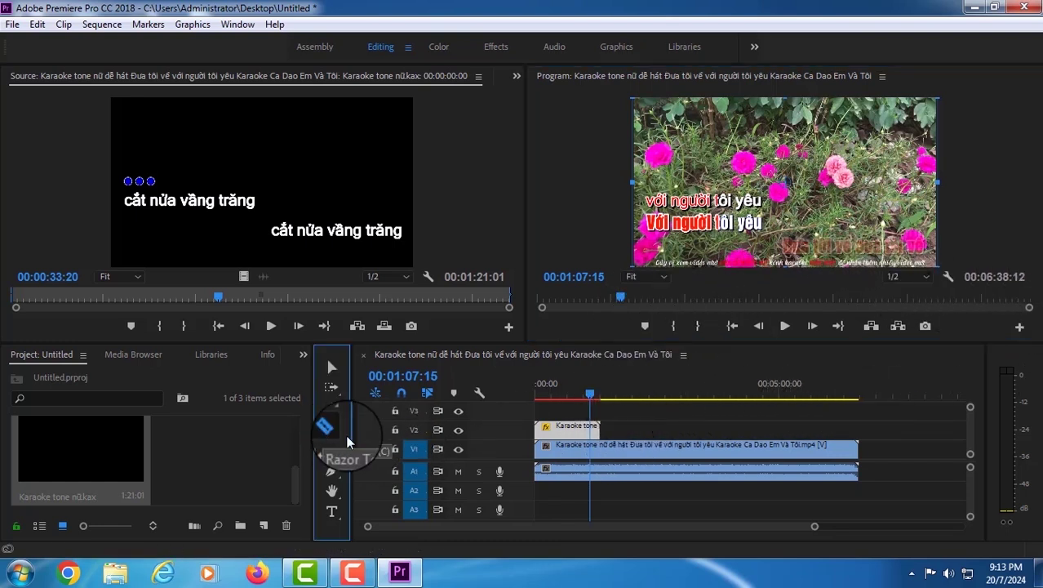
click(598, 452)
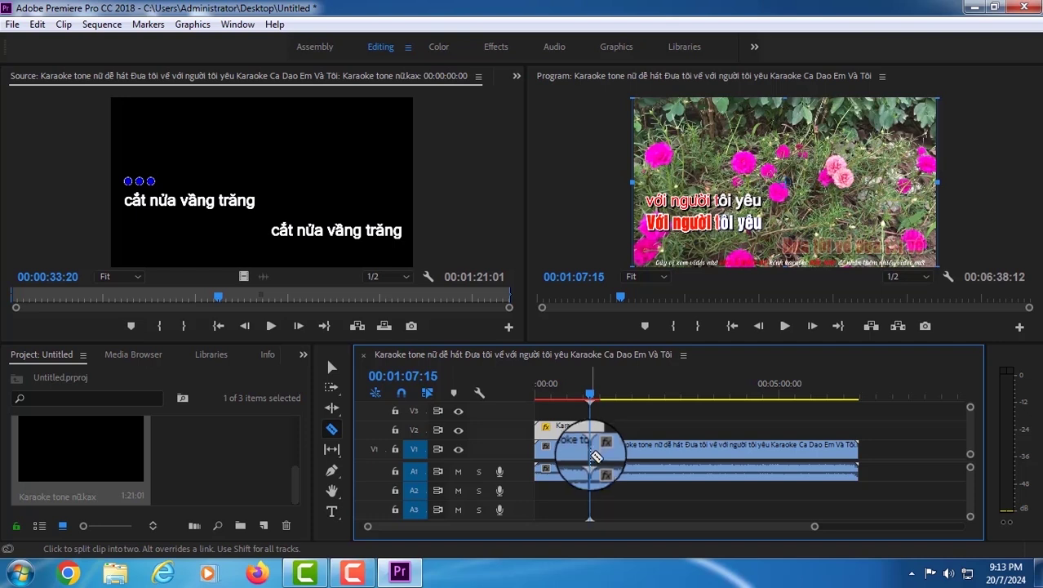
click(592, 428)
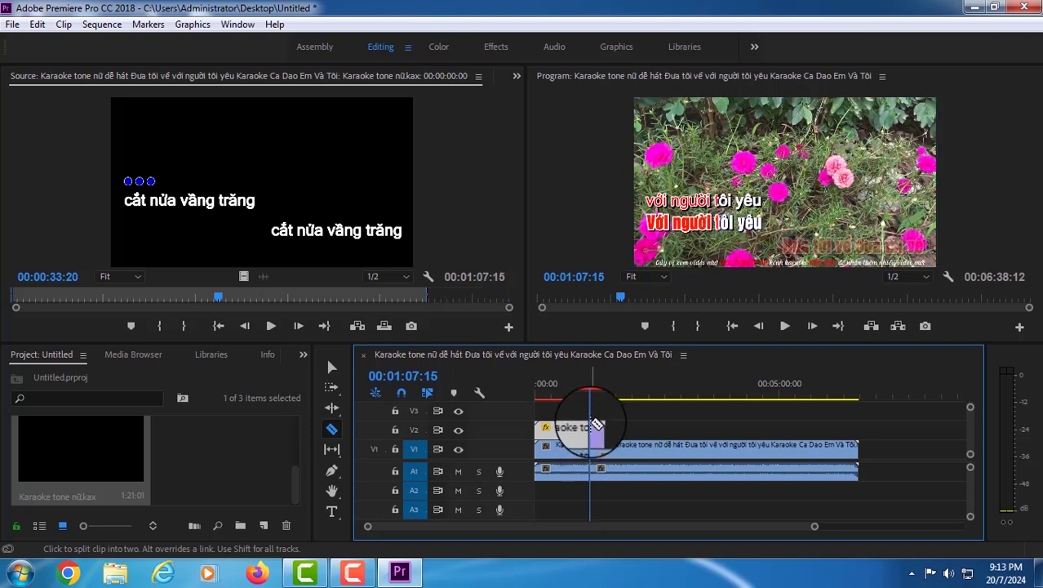
Step: Delete the video, audio and lyrics segments after the cut at 00:01:07:15
click(335, 369)
click(898, 443)
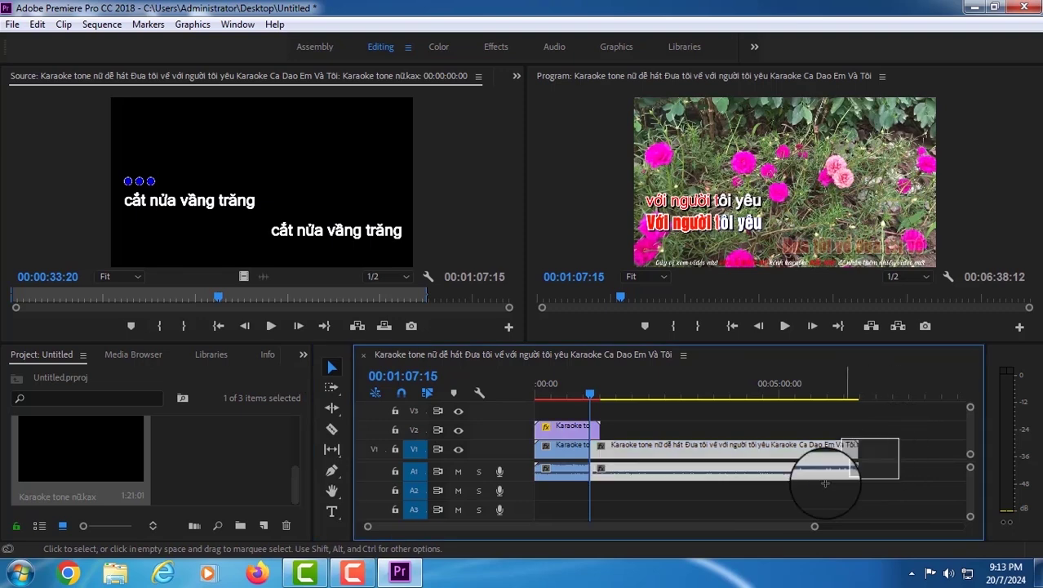
click(589, 435)
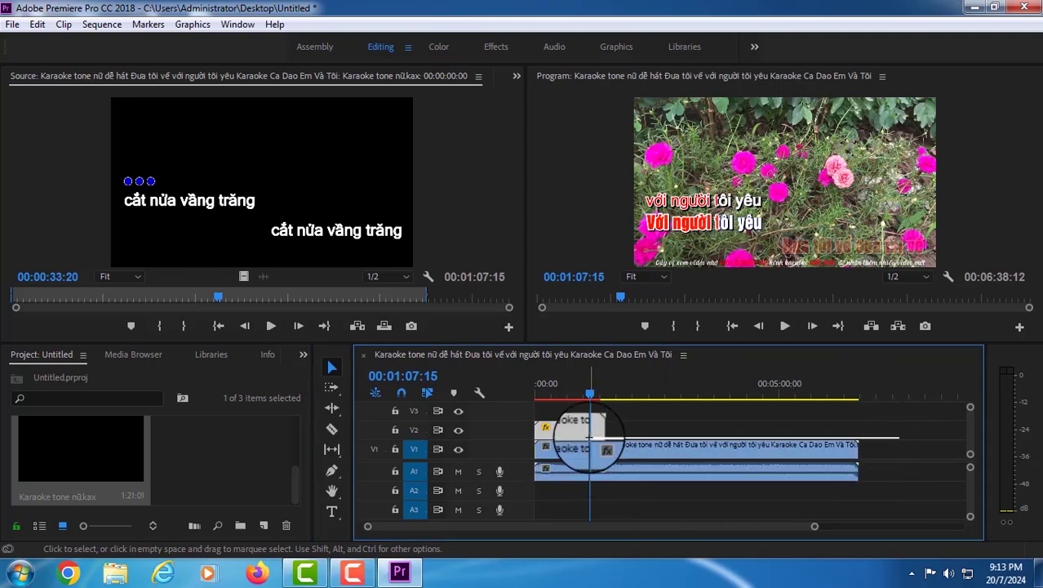
right_click(596, 435)
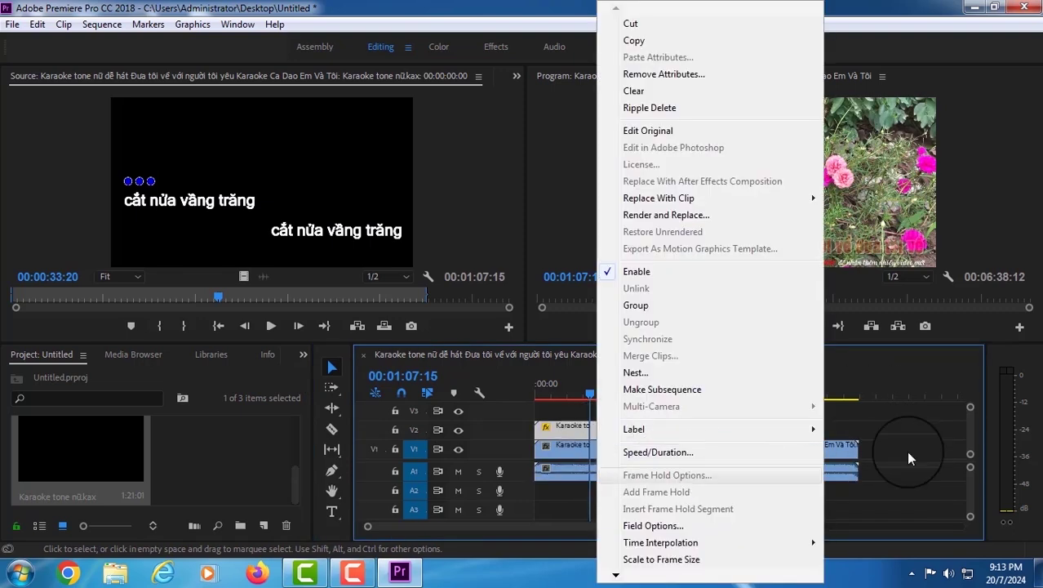
drag(938, 416, 614, 487)
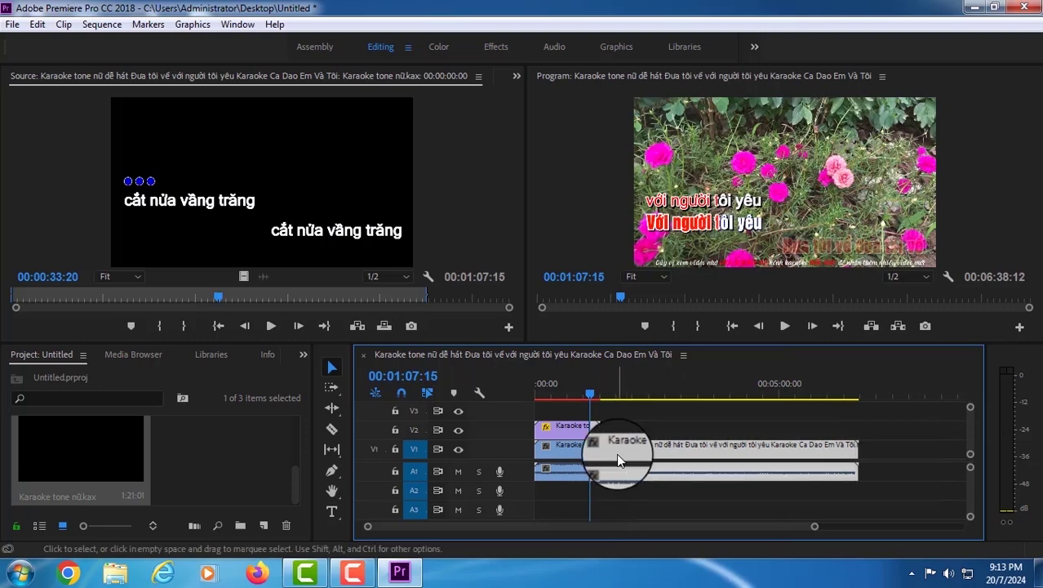
right_click(616, 453)
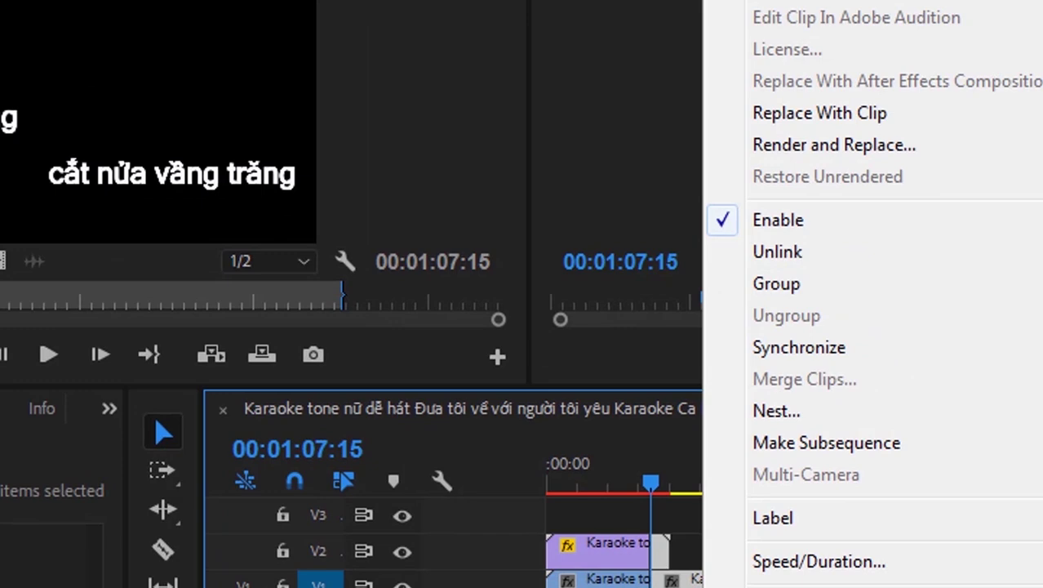
key(Delete)
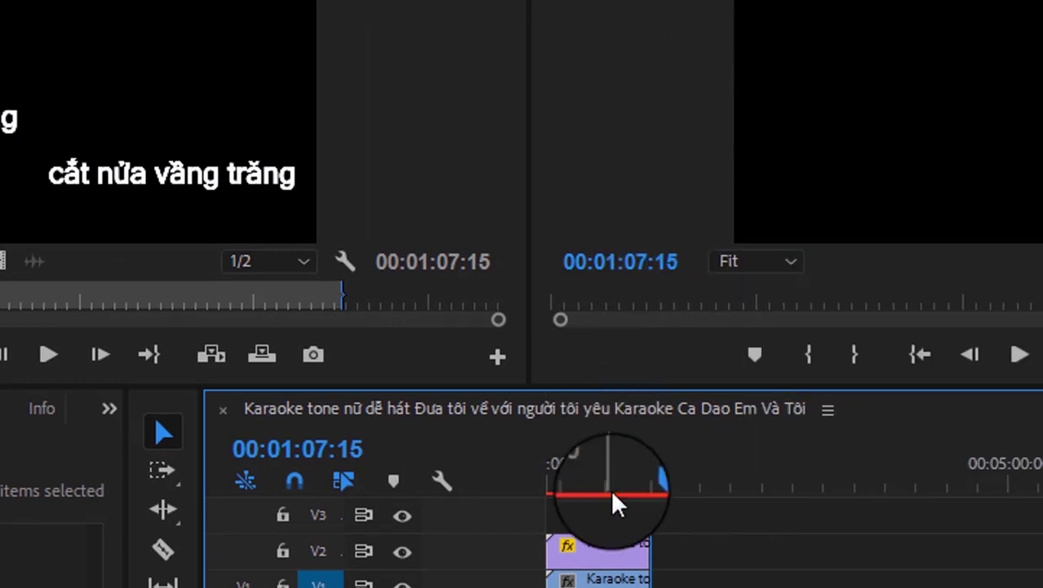
Step: Return the playhead to the sequence start and unlink the karaoke video on V1 from its audio
drag(656, 487, 548, 456)
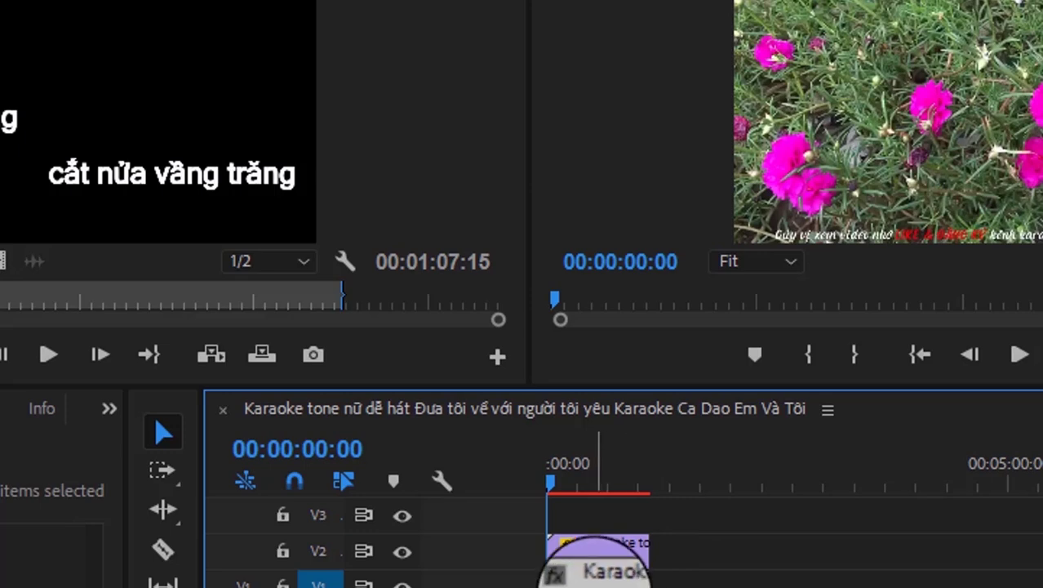
right_click(596, 567)
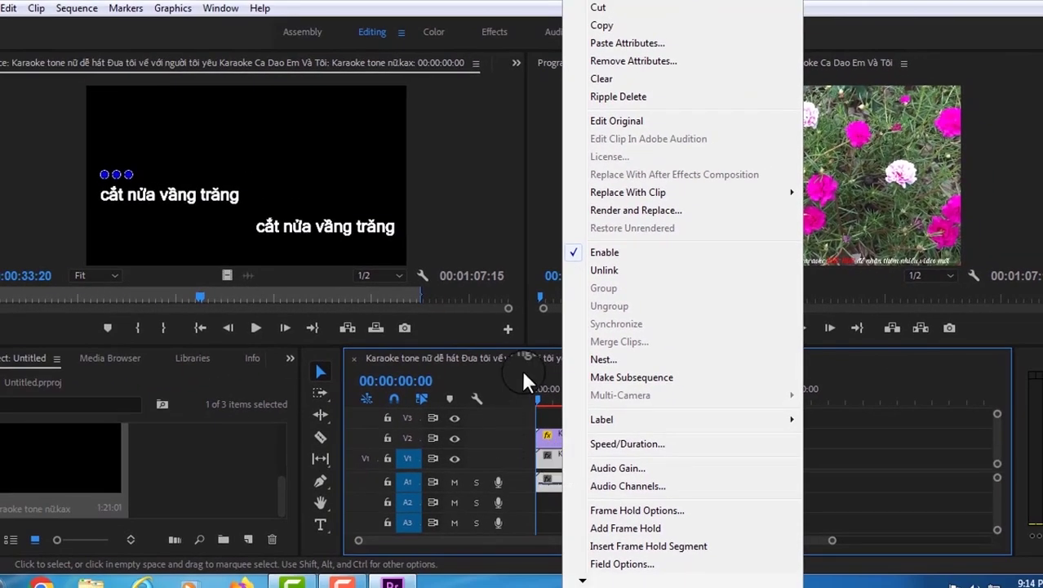
click(602, 271)
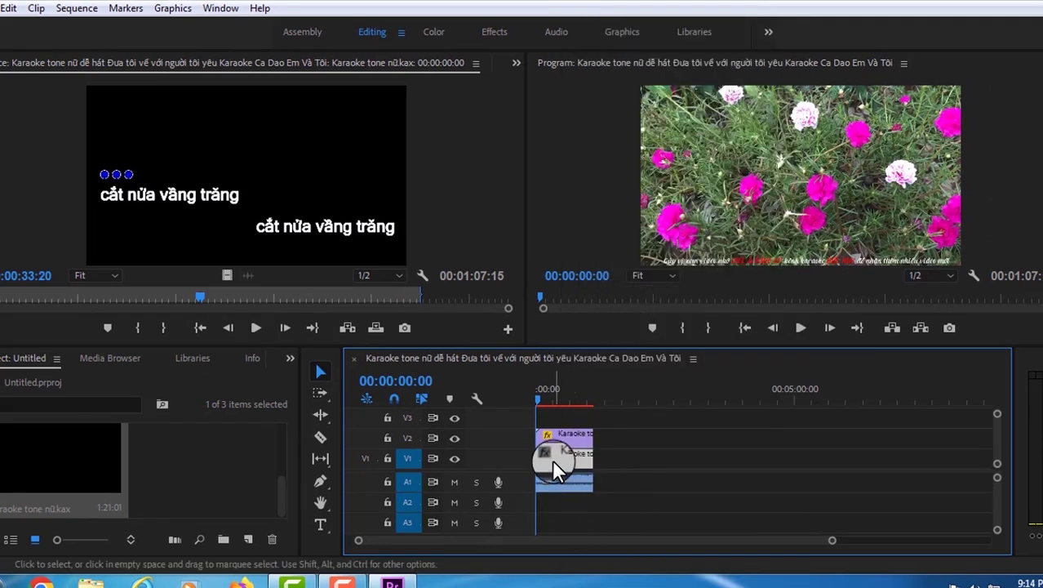
click(557, 487)
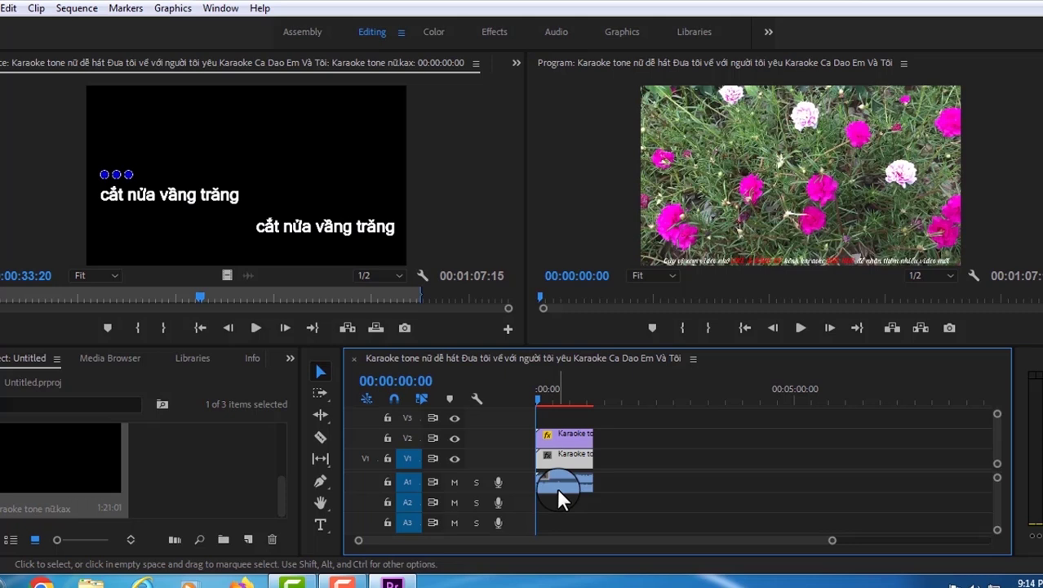
click(559, 477)
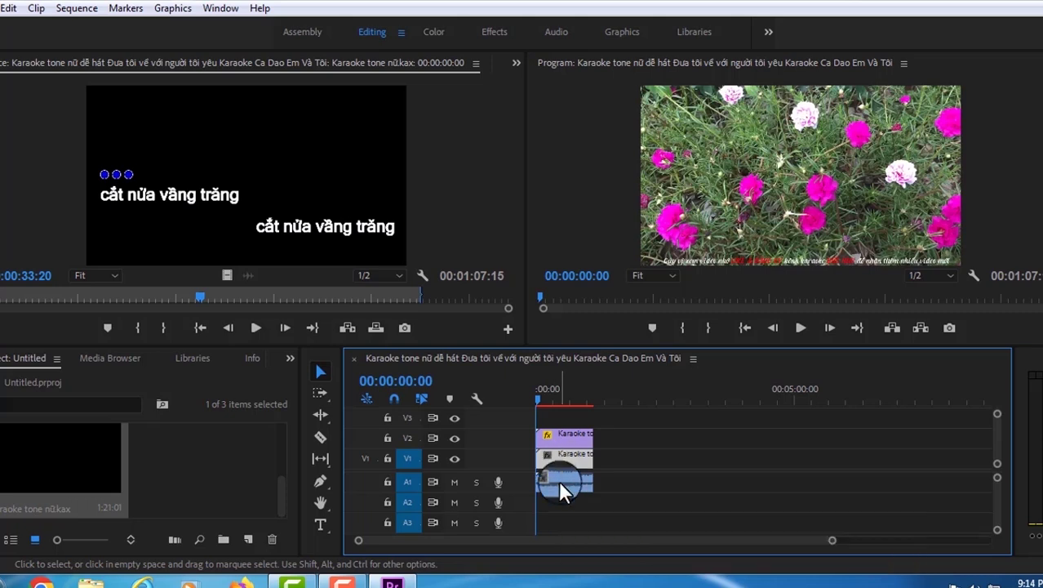
click(572, 440)
click(552, 462)
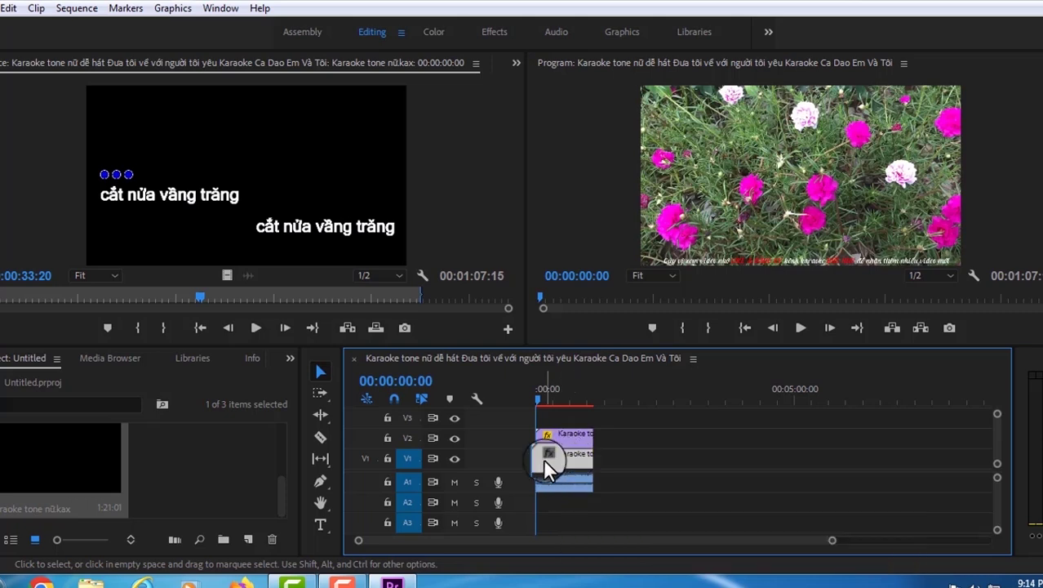
click(560, 461)
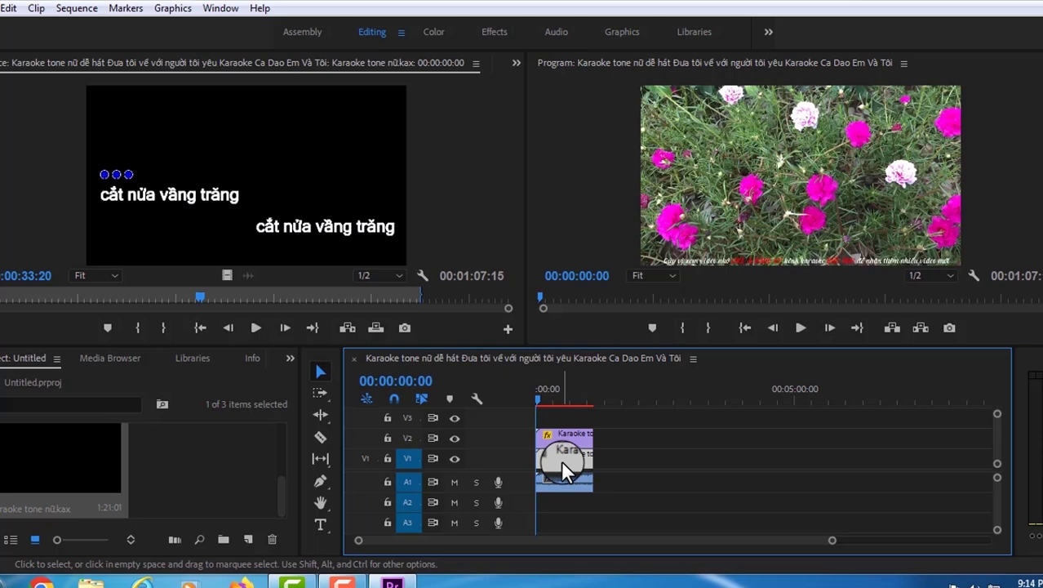
click(576, 478)
click(601, 490)
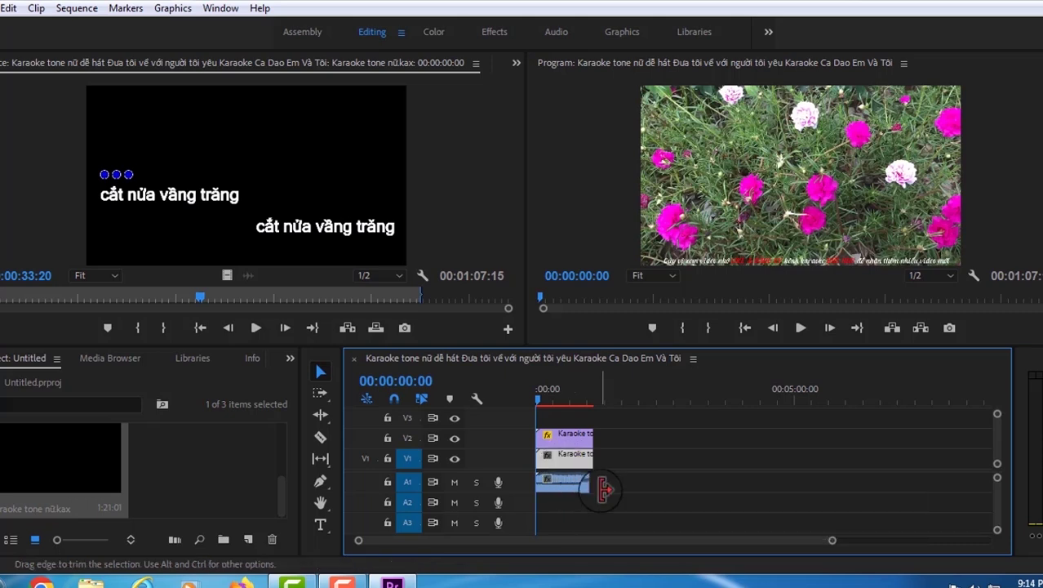
Step: Clear only the karaoke video clip from V1, keeping its audio on A1 and the lyrics on V2
click(562, 468)
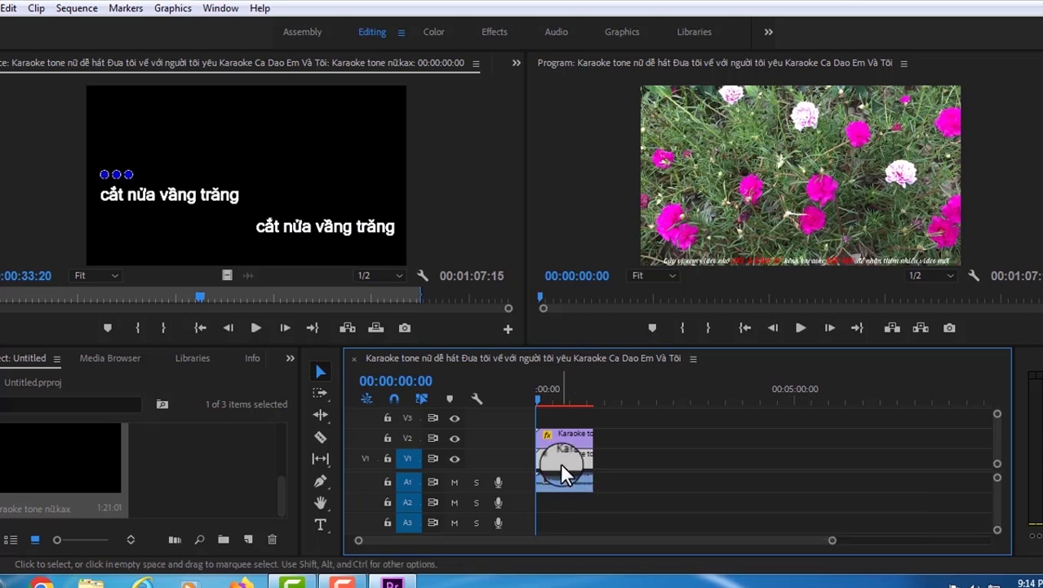
right_click(561, 472)
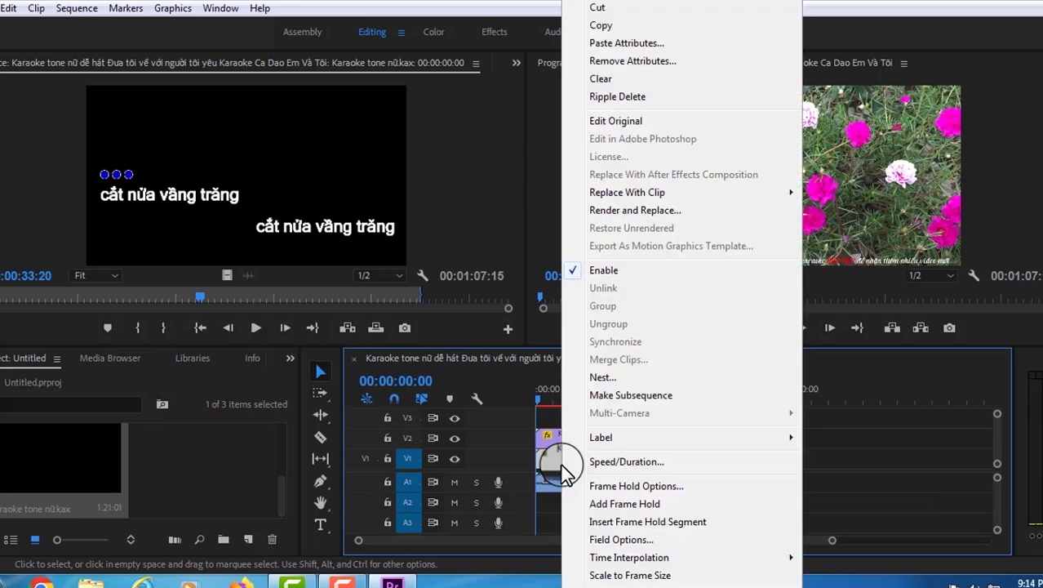
click(601, 79)
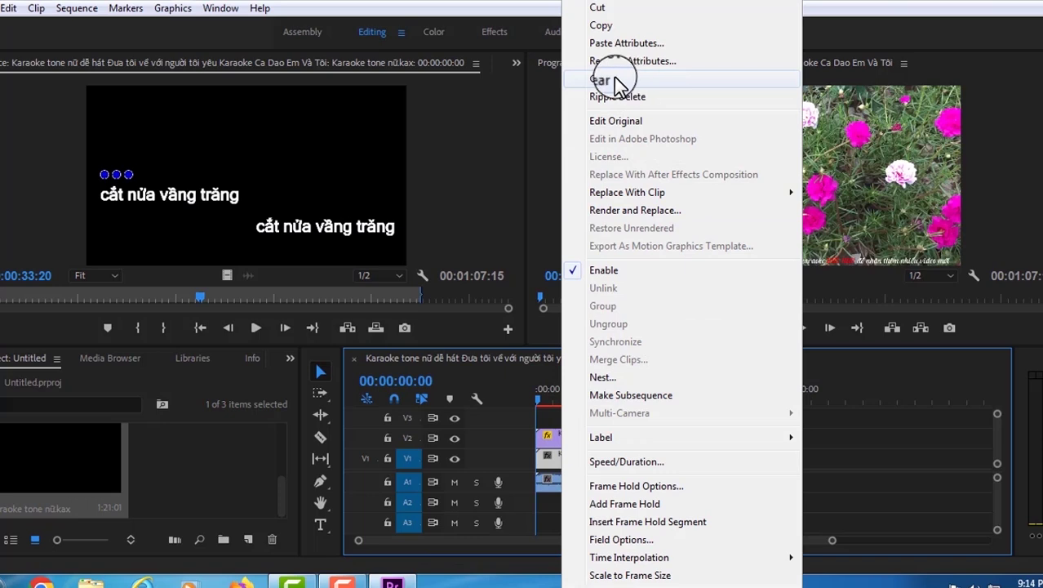
click(603, 80)
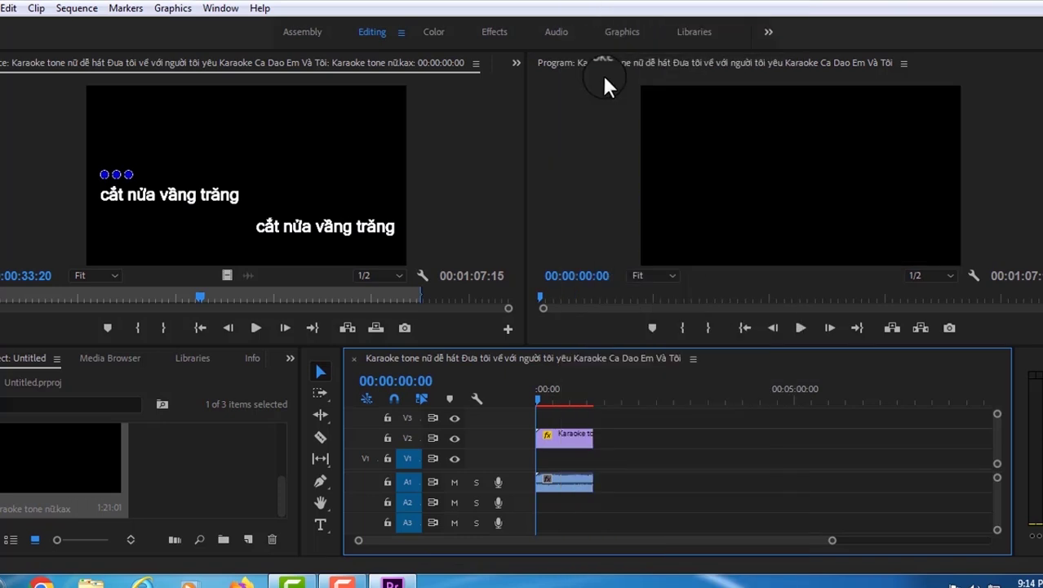
mouse_move(541, 397)
mouse_down()
mouse_move(592, 391)
mouse_move(535, 389)
mouse_up()
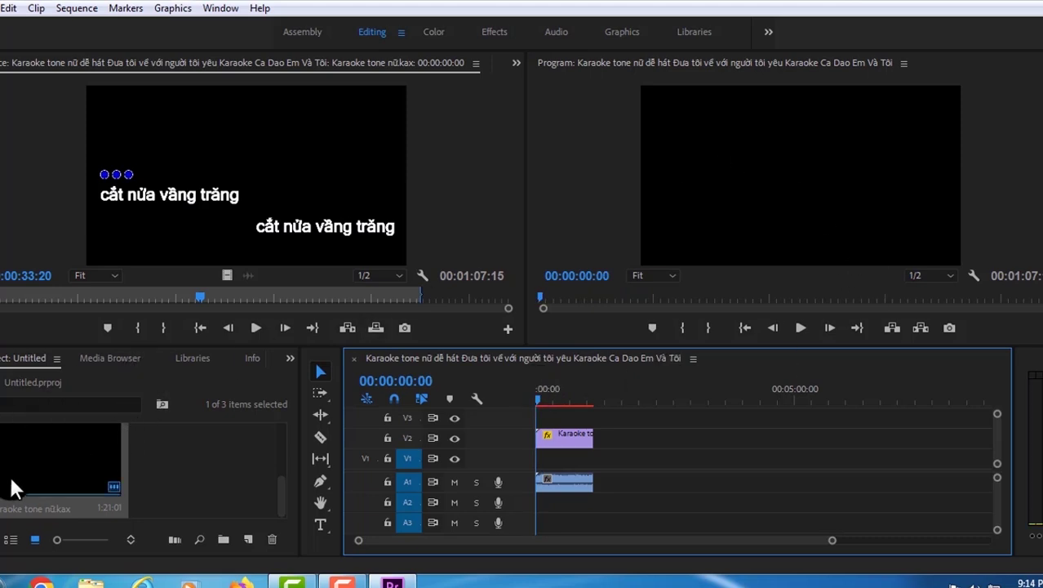
Step: Import the video file "canh đồng làng" from the Desktop into the project
click(47, 402)
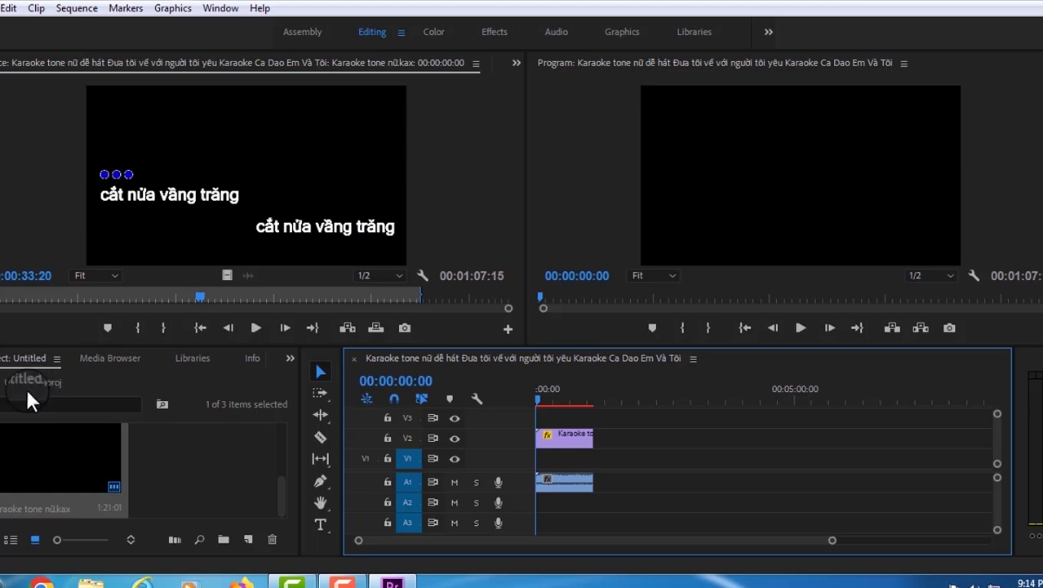
right_click(28, 390)
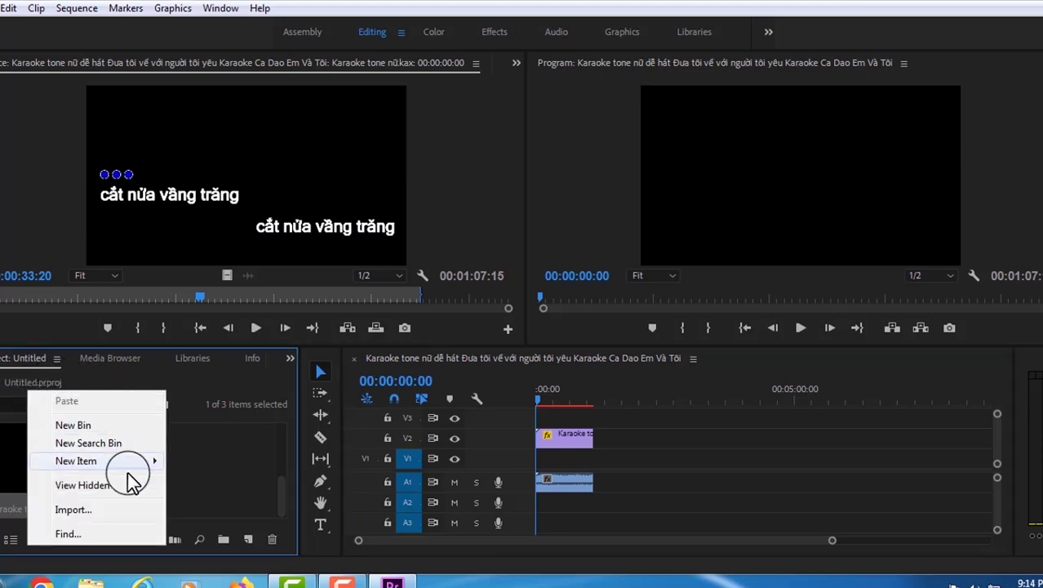
click(74, 510)
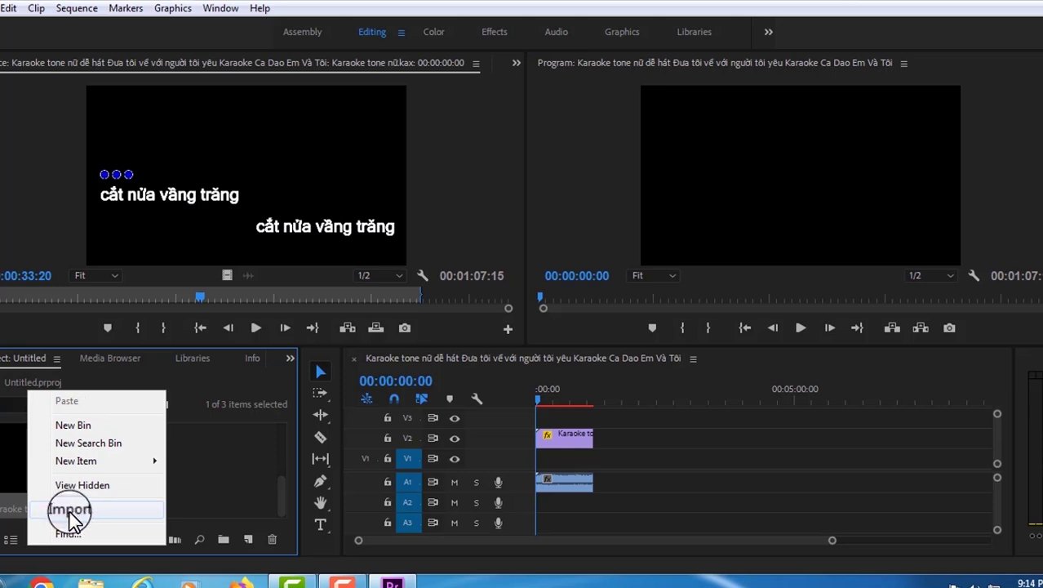
click(69, 513)
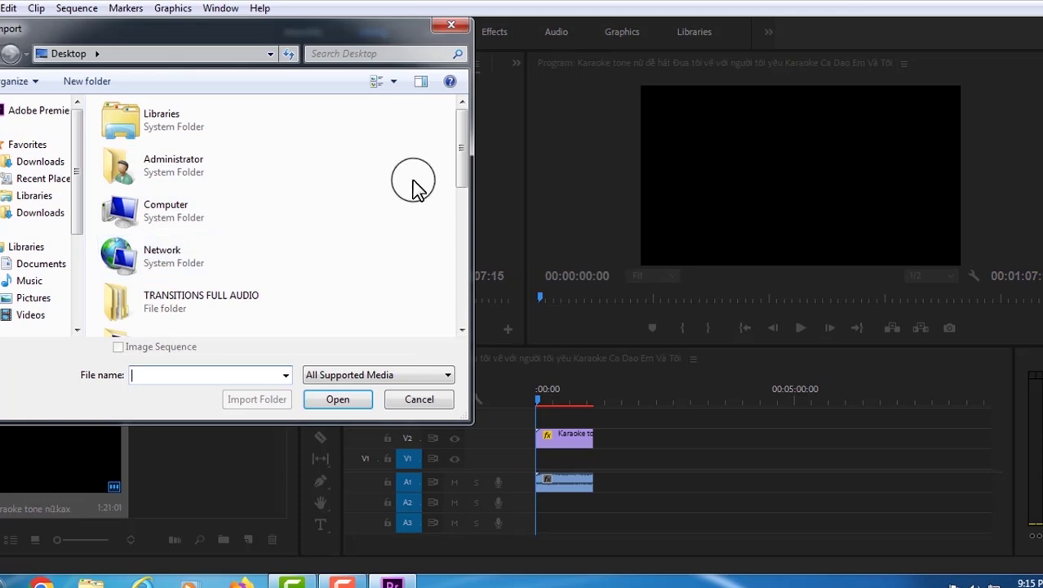
drag(462, 137, 442, 197)
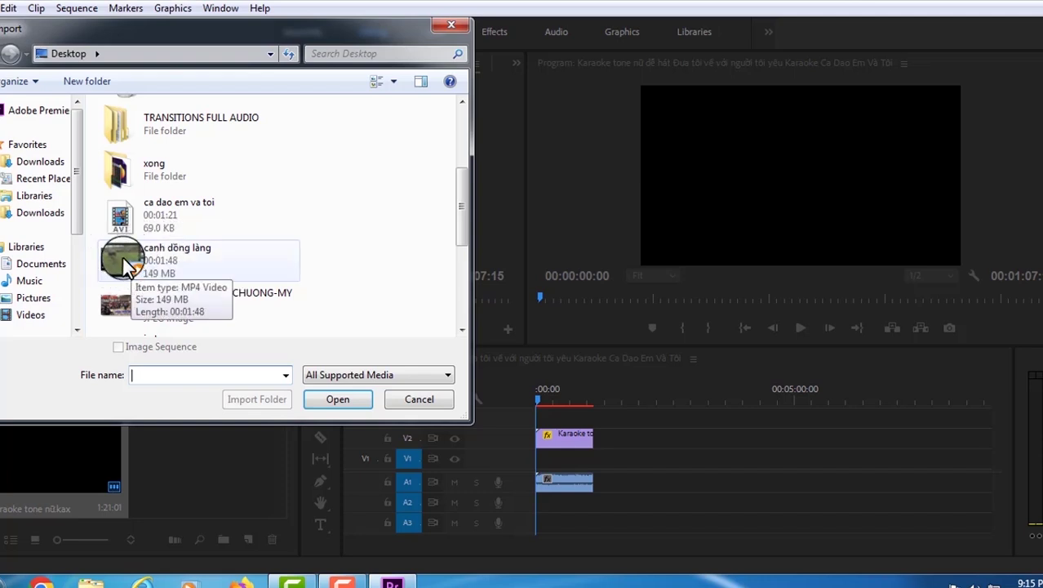
click(151, 263)
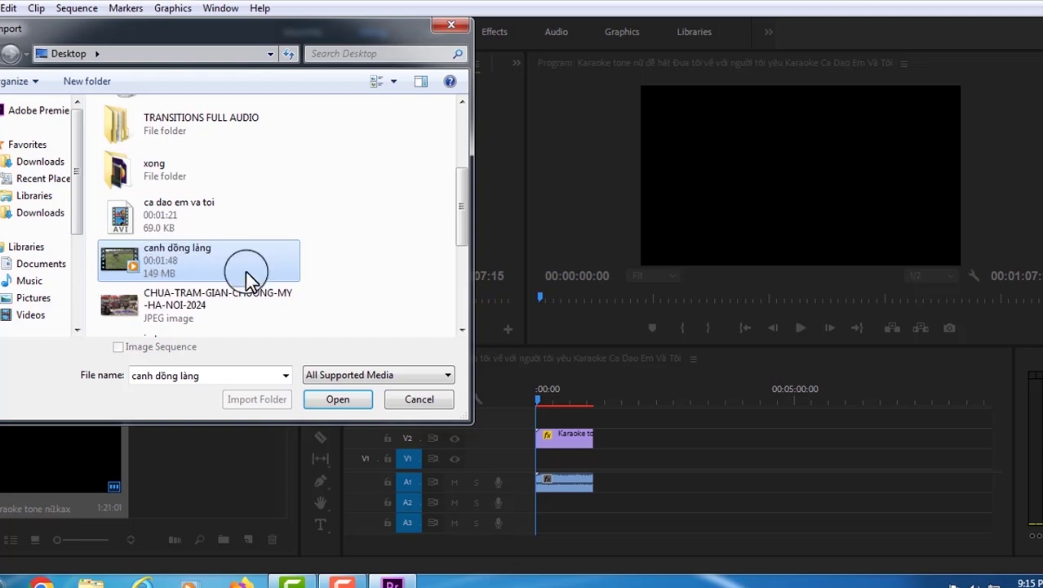
click(337, 399)
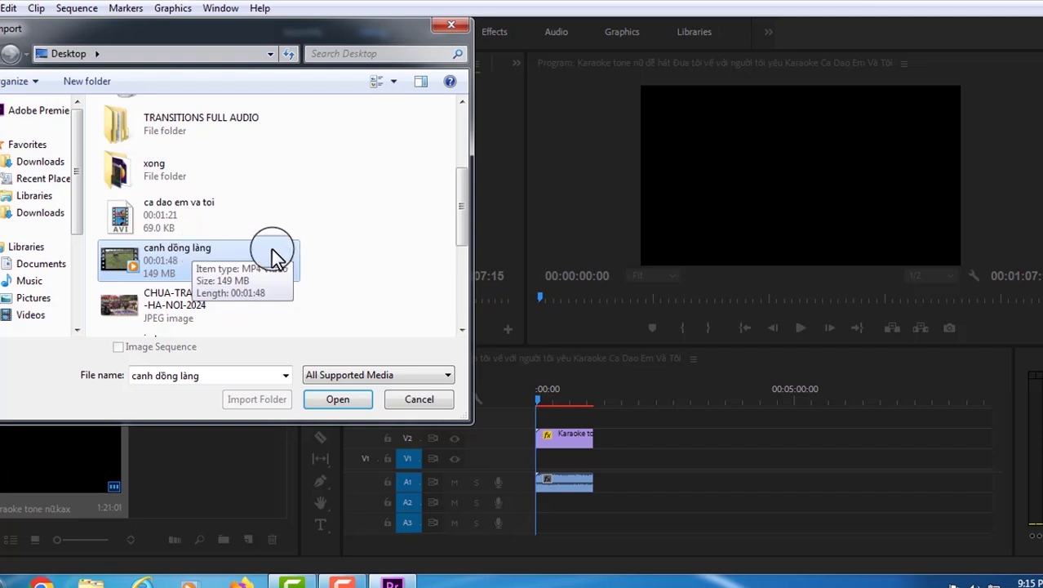
click(341, 408)
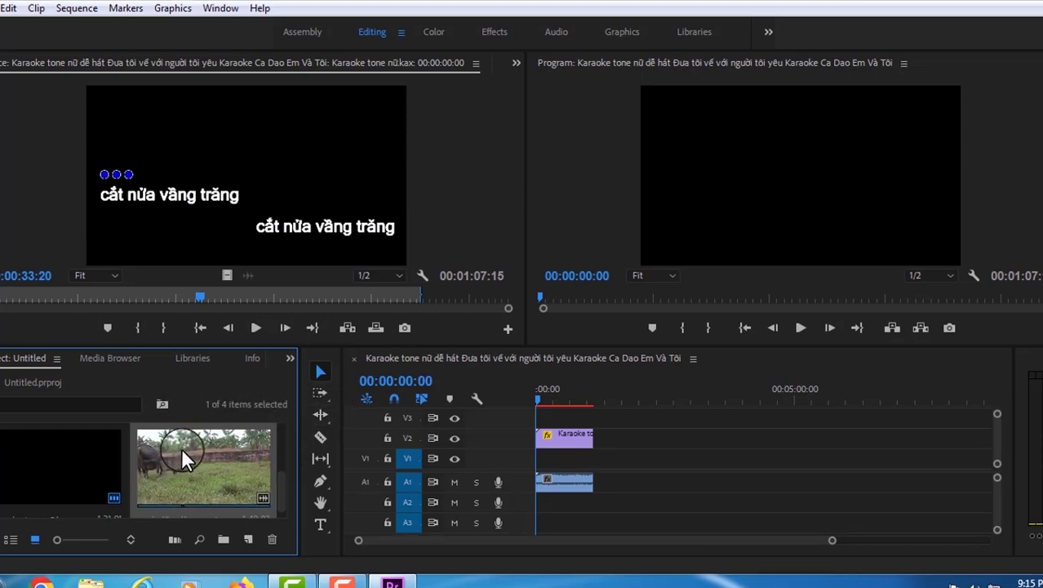
Step: Place the "canh đồng làng" clip on V1 and A1 past the karaoke segments, and unlink its video from its audio
drag(181, 449, 640, 473)
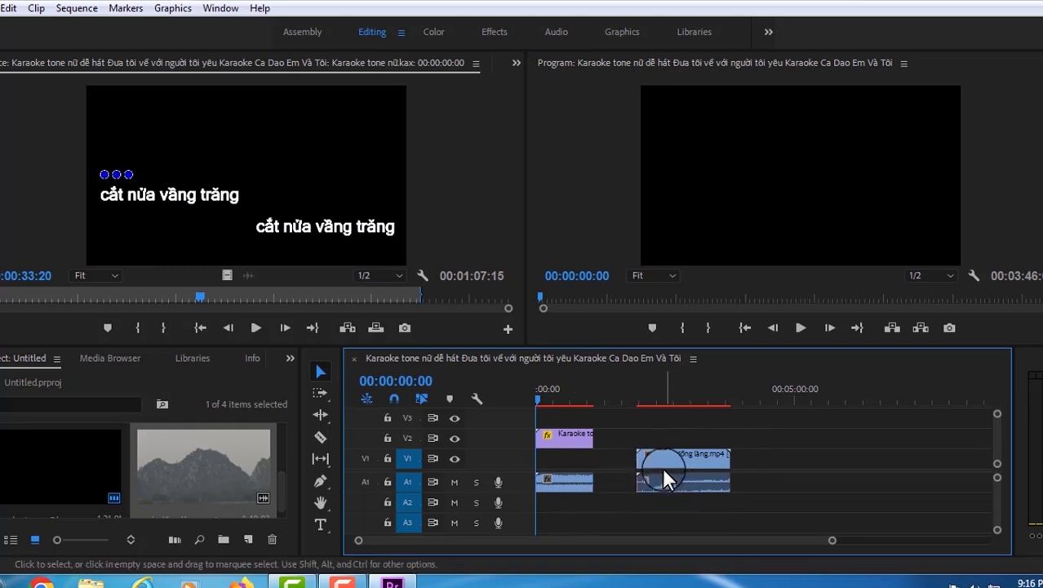
drag(537, 398, 652, 400)
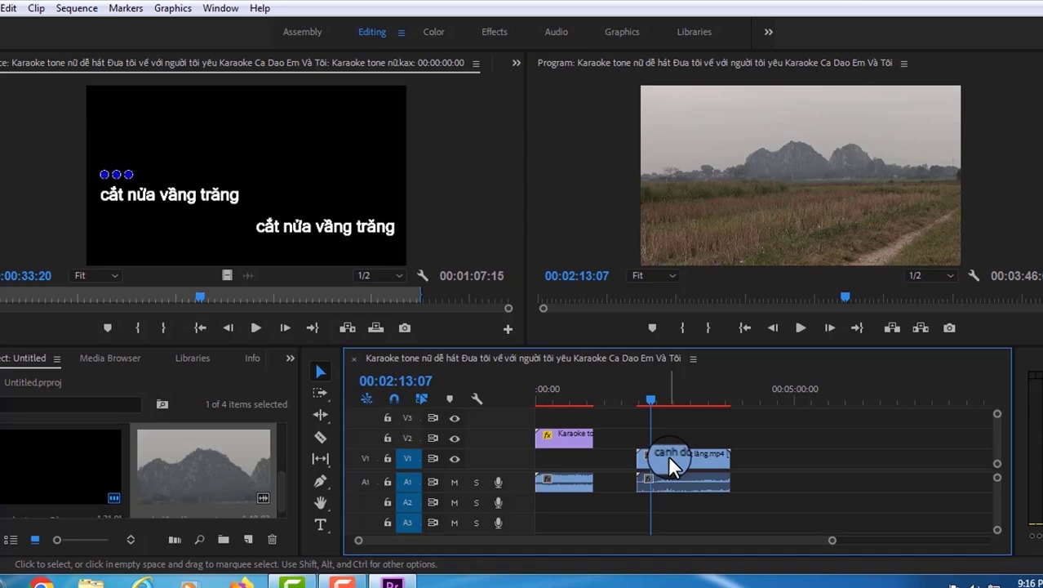
click(669, 457)
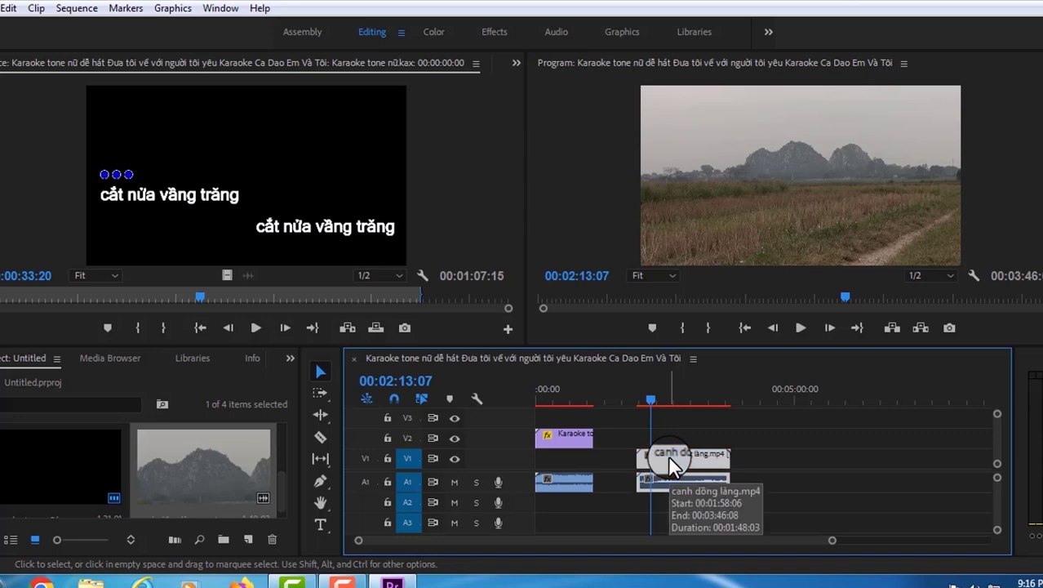
right_click(670, 462)
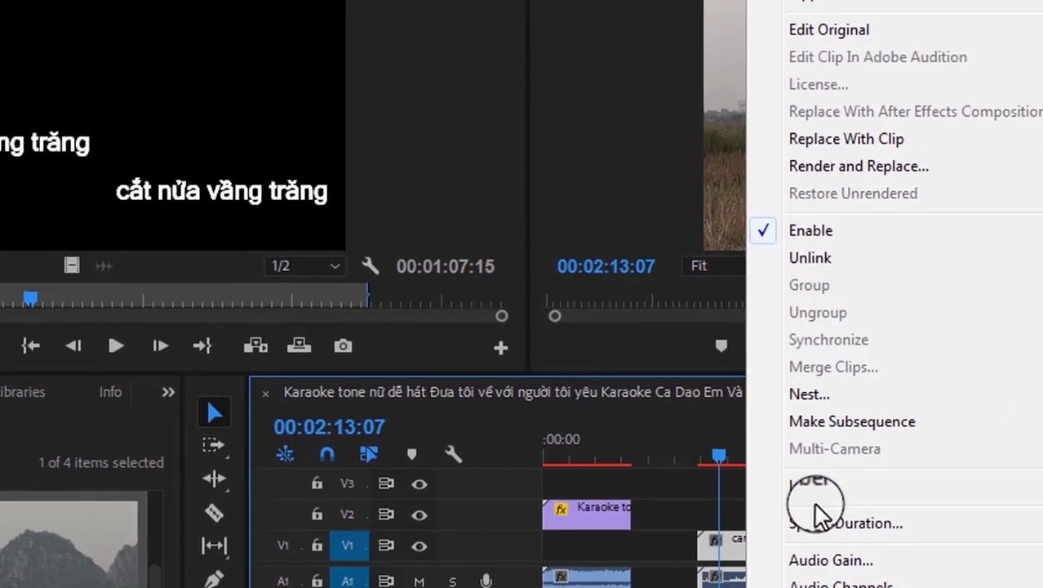
click(870, 254)
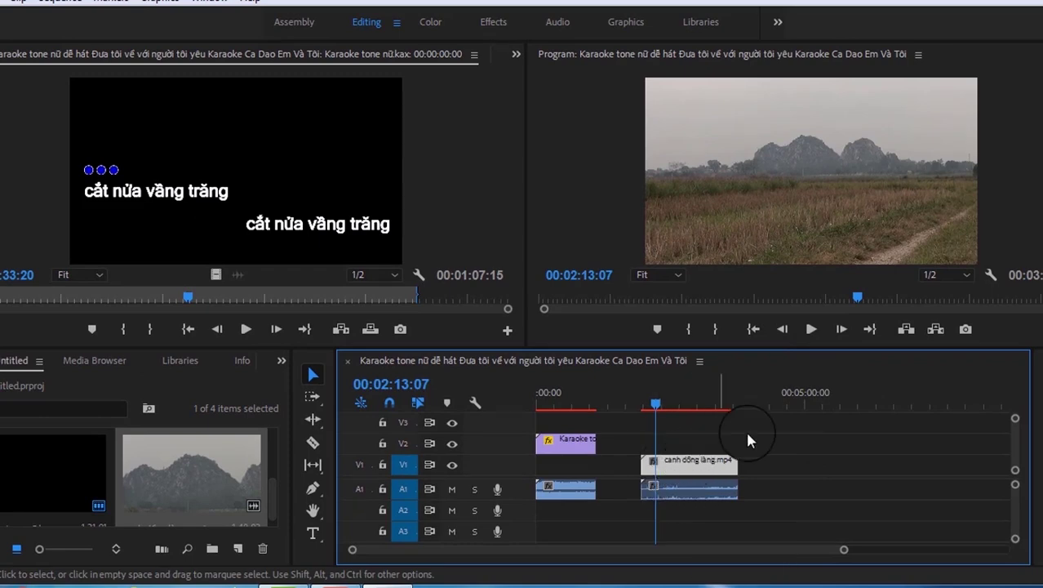
Step: Clear the "canh đồng làng" audio from A1 and move its video to the sequence start on V1, beneath the lyrics
click(710, 489)
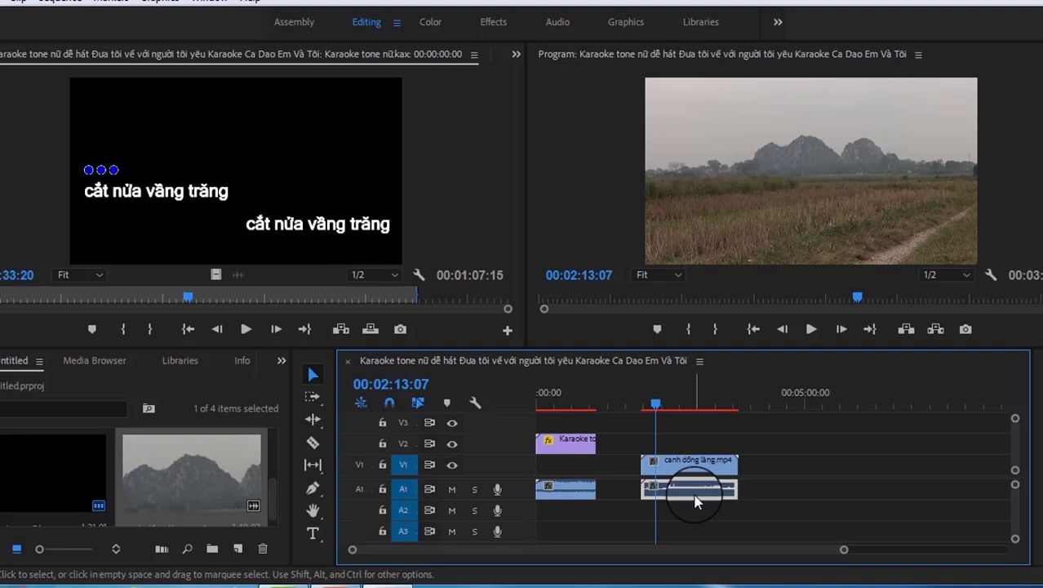
right_click(695, 501)
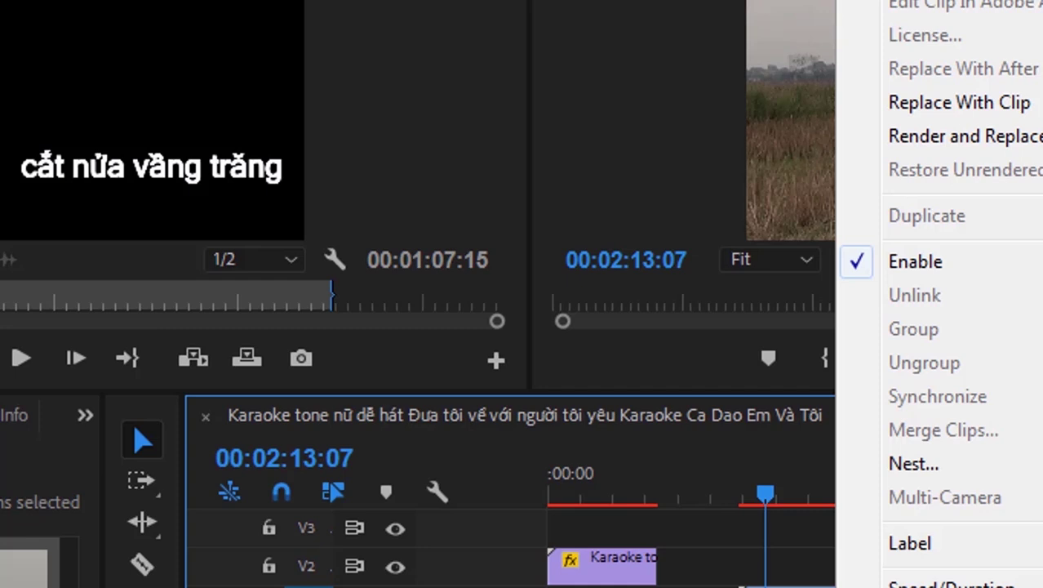
key(Escape)
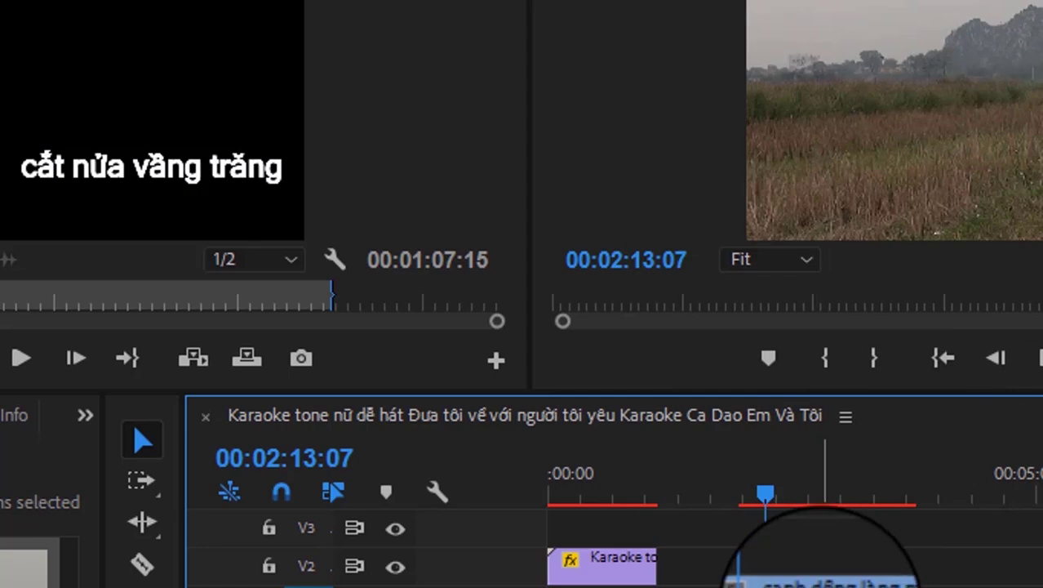
click(823, 581)
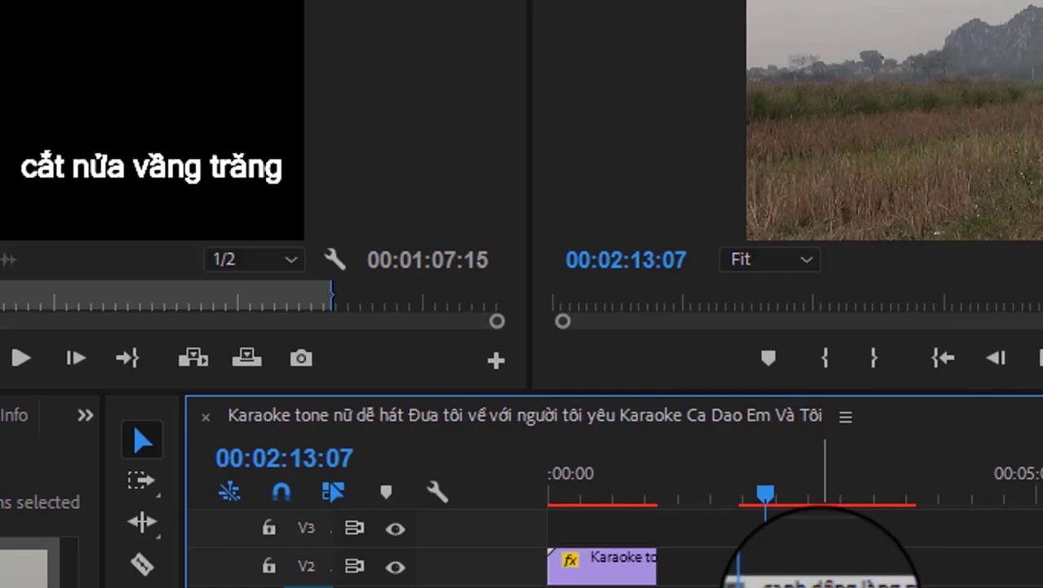
drag(822, 581, 595, 581)
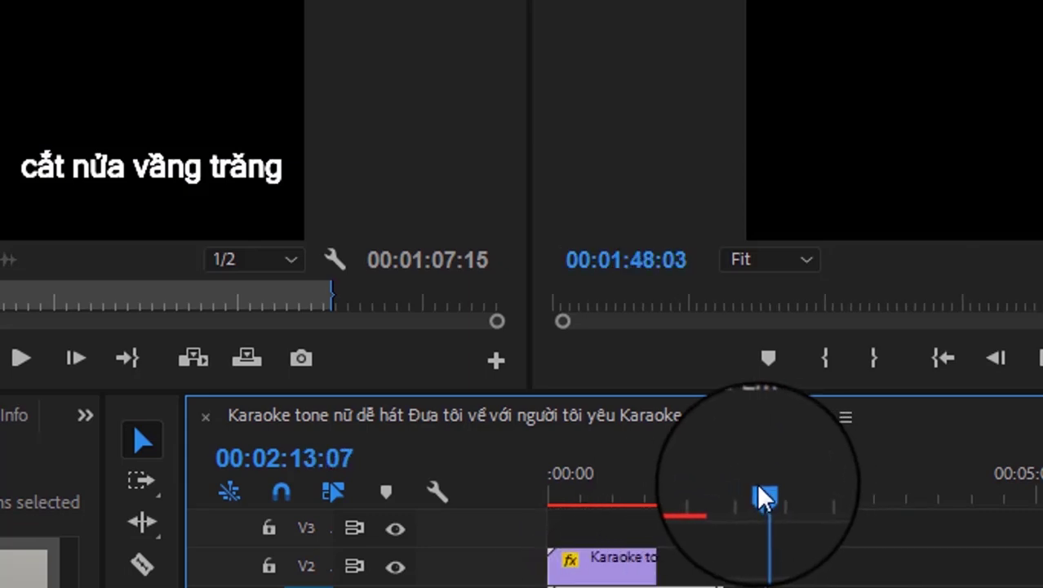
Step: Play the sequence from the start through the end of the lyrics to check them over the new background
drag(765, 498, 558, 491)
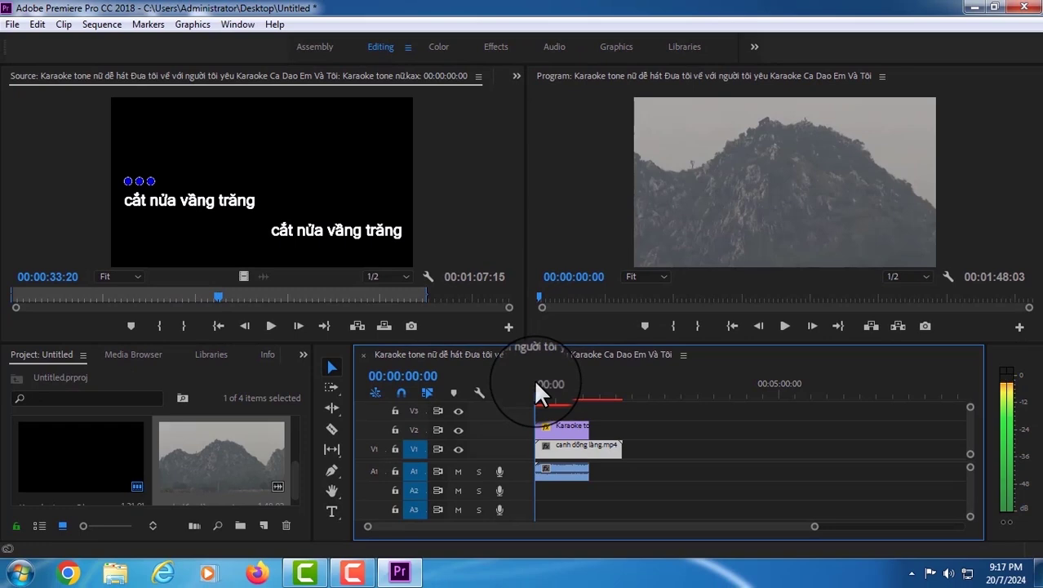
click(785, 324)
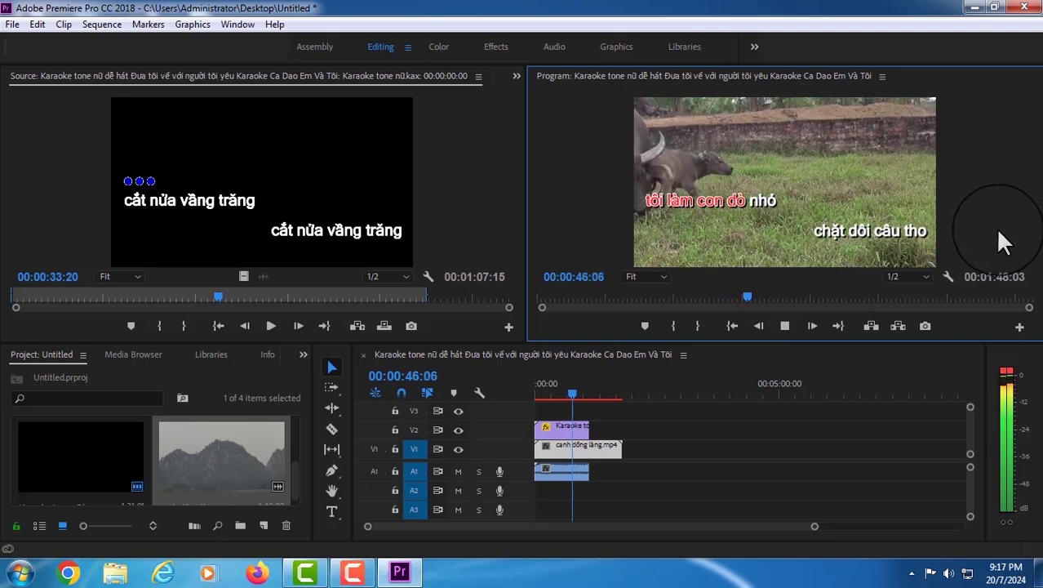
click(783, 325)
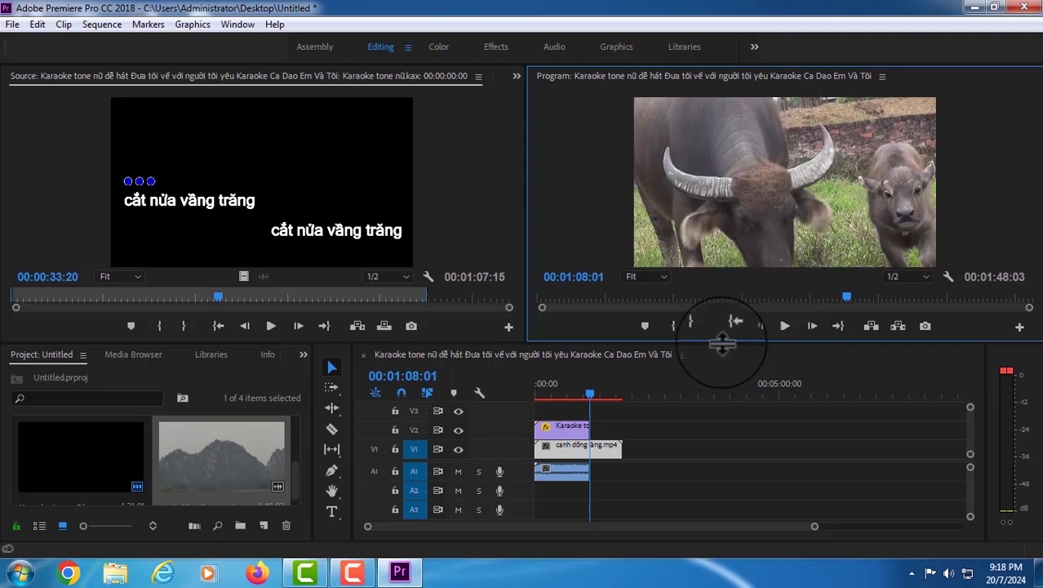
Step: Cut the "canh đồng làng" video on V1 where the lyrics and karaoke audio end, and clear the excess segment
click(329, 426)
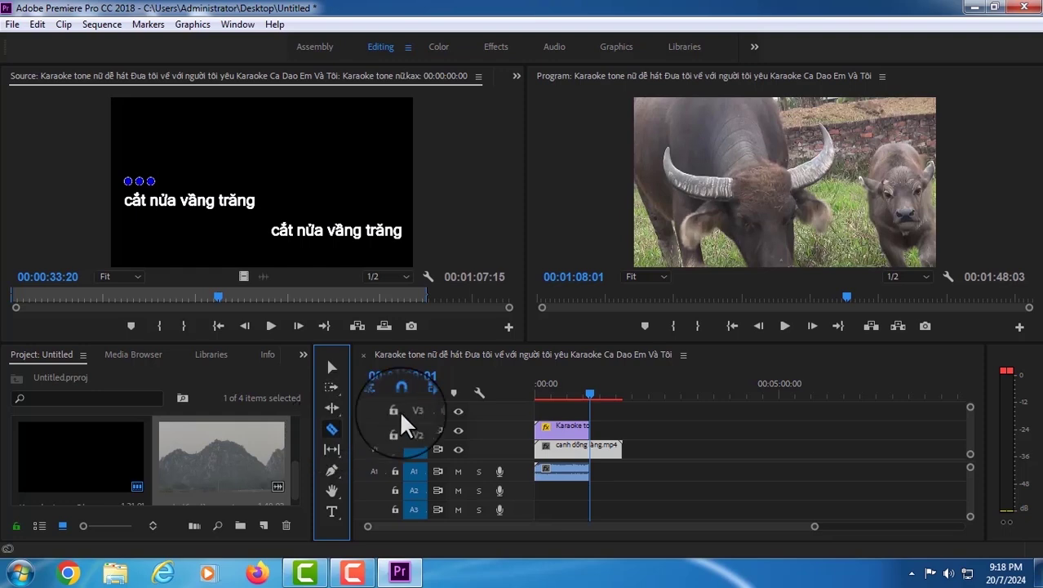
click(605, 447)
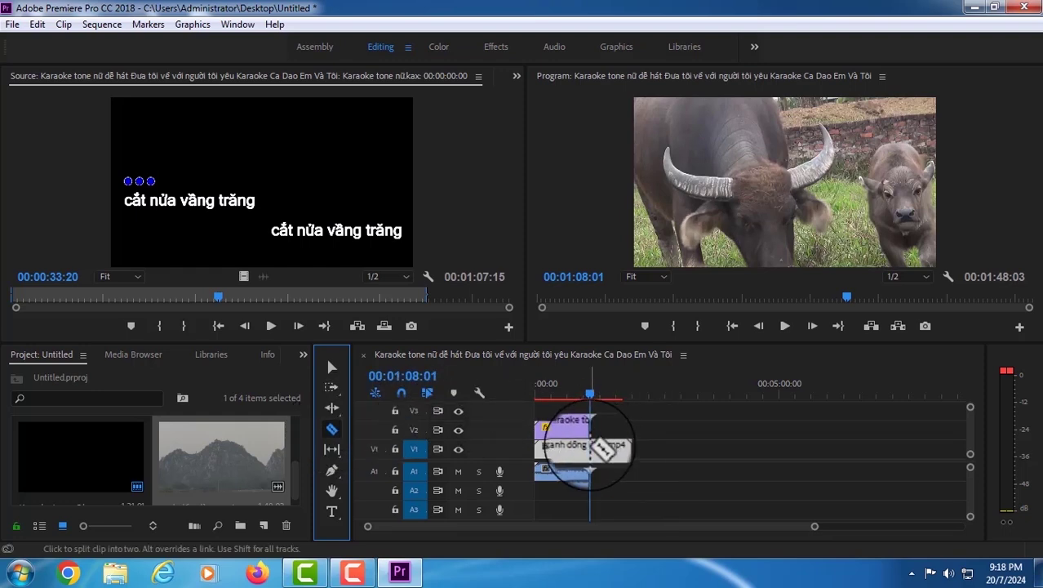
click(594, 447)
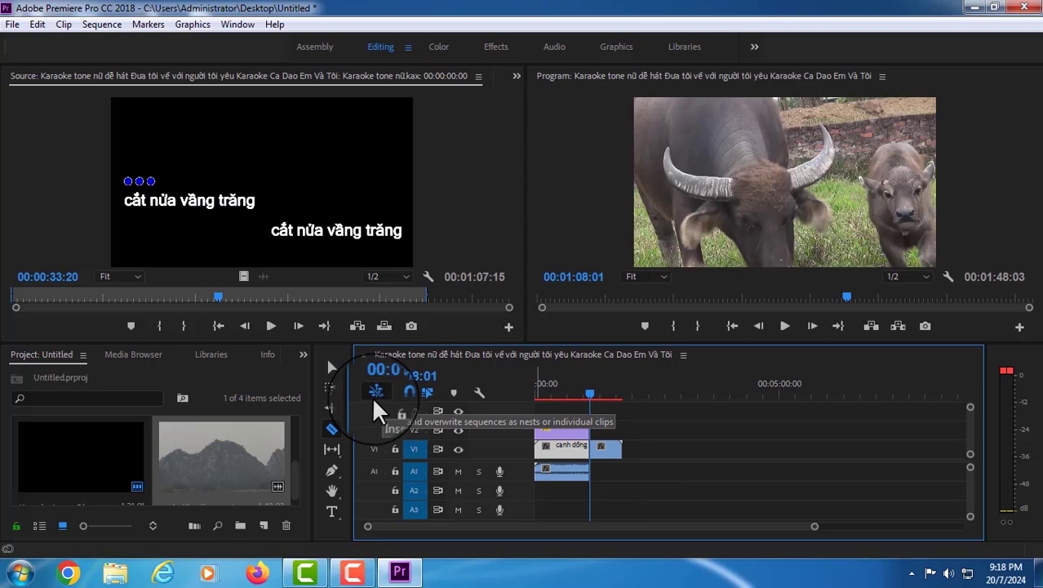
click(330, 367)
click(604, 451)
click(605, 452)
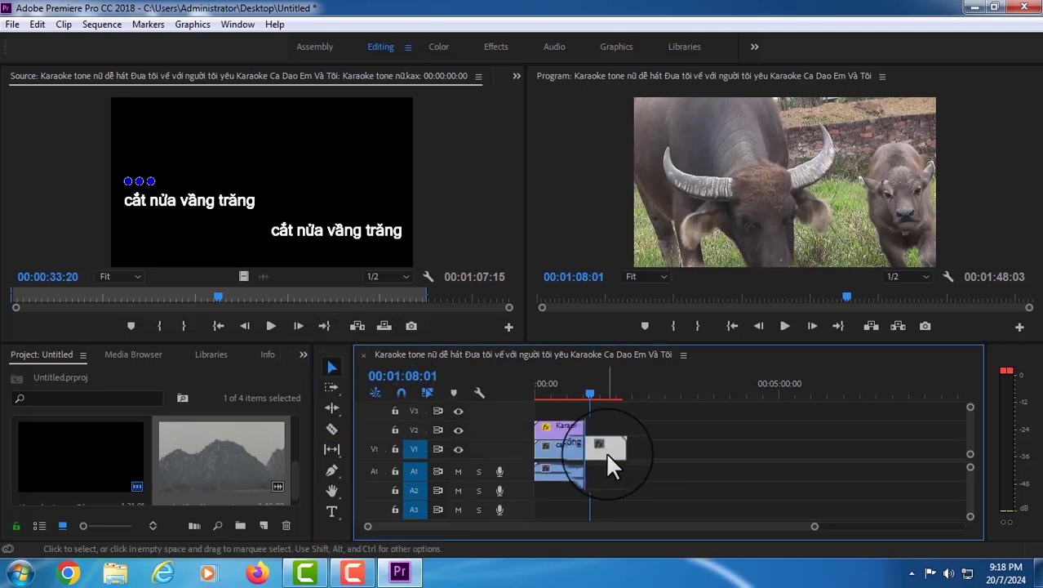
right_click(605, 452)
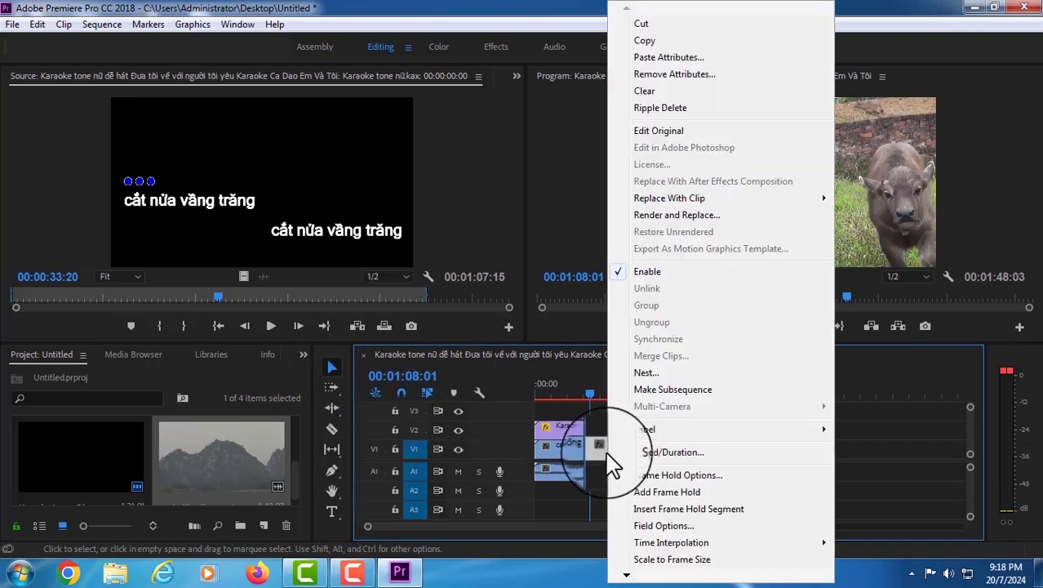
click(644, 91)
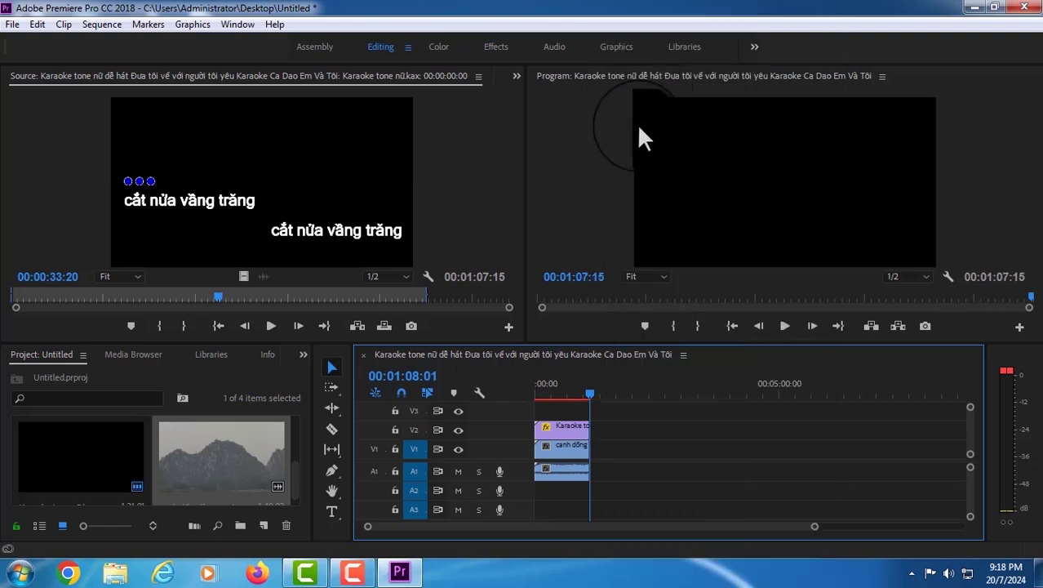
Step: Scrub back through the end of the trimmed sequence and play it from 00:00:47:22
mouse_move(593, 392)
mouse_down()
mouse_move(509, 381)
mouse_move(586, 375)
mouse_up()
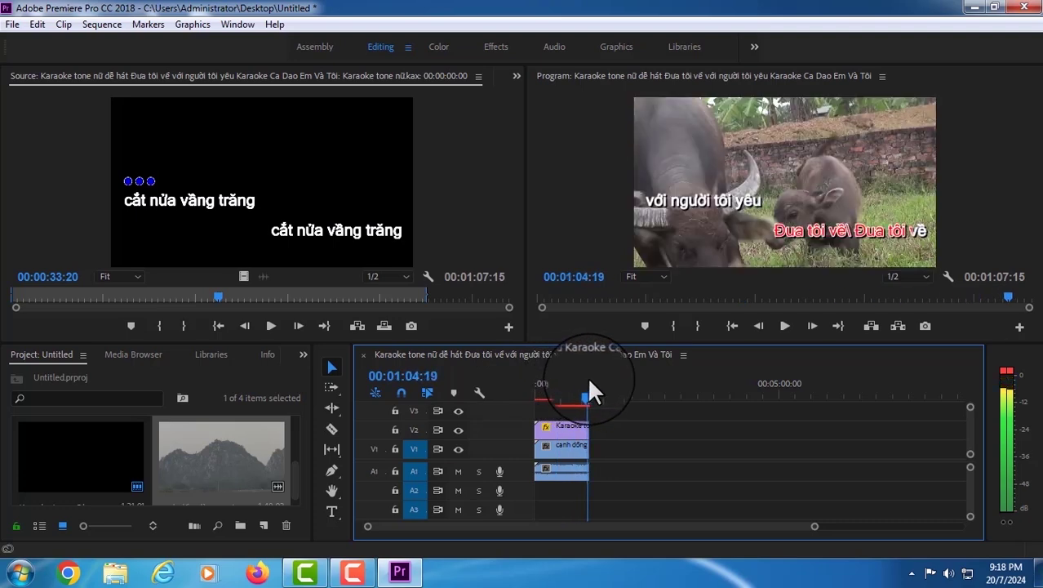
mouse_move(587, 376)
mouse_down()
mouse_move(528, 370)
mouse_move(553, 383)
mouse_move(574, 370)
mouse_up()
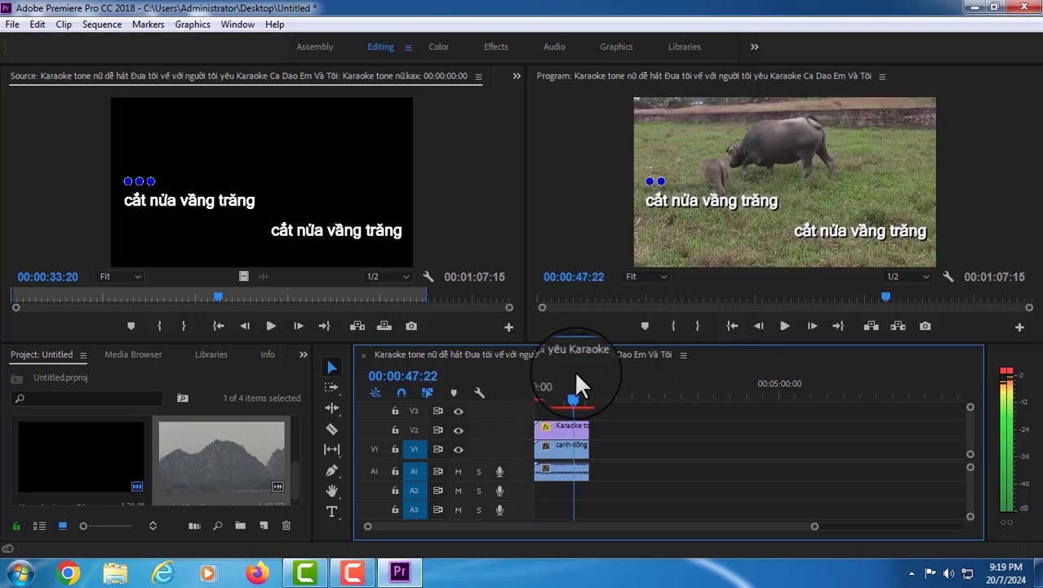
click(776, 322)
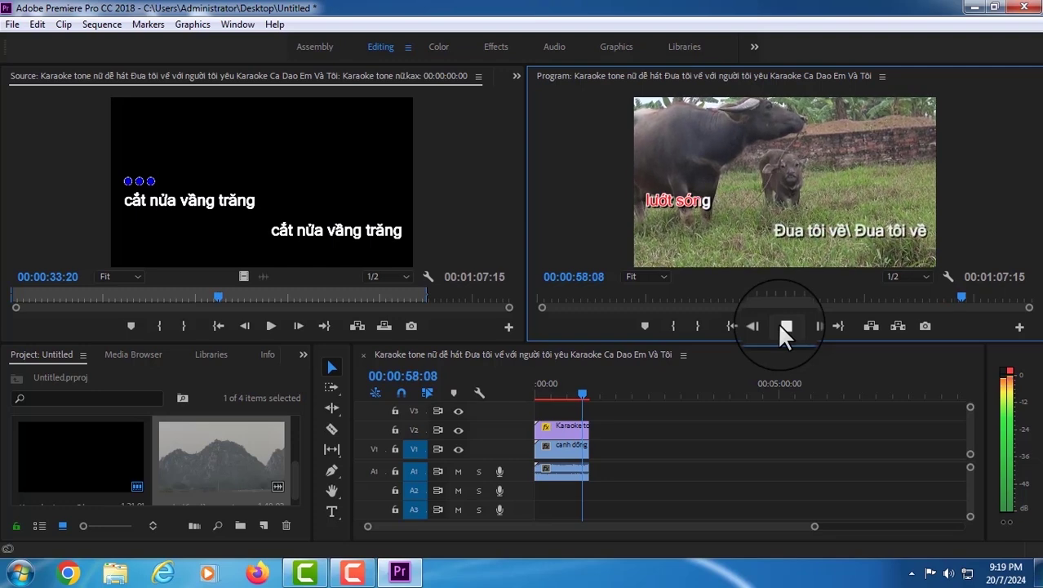
click(785, 328)
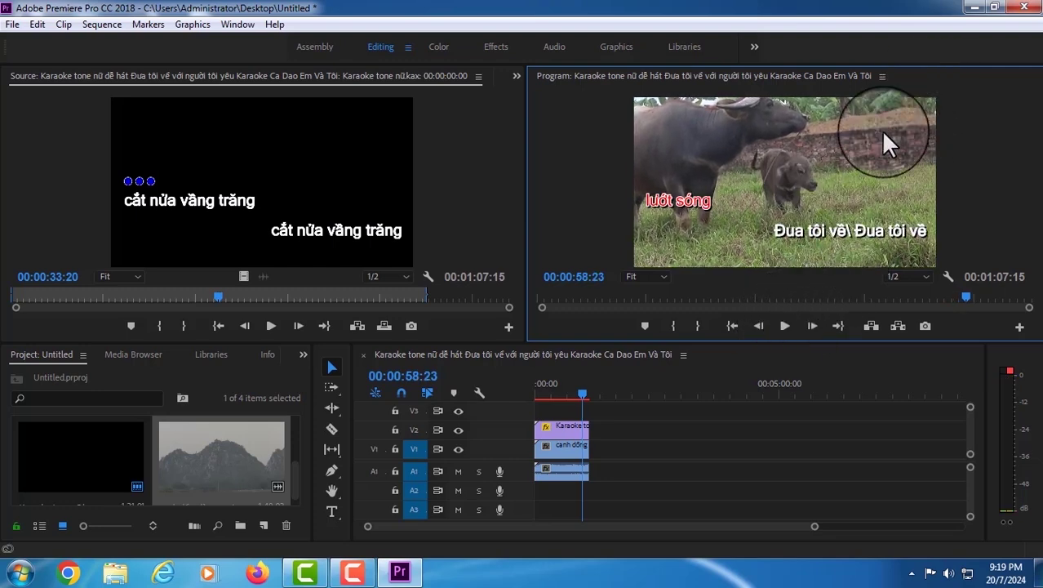
Step: Move the playhead to 00:00:57:06 and set the Program monitor's playback resolution to Full
drag(581, 400, 581, 376)
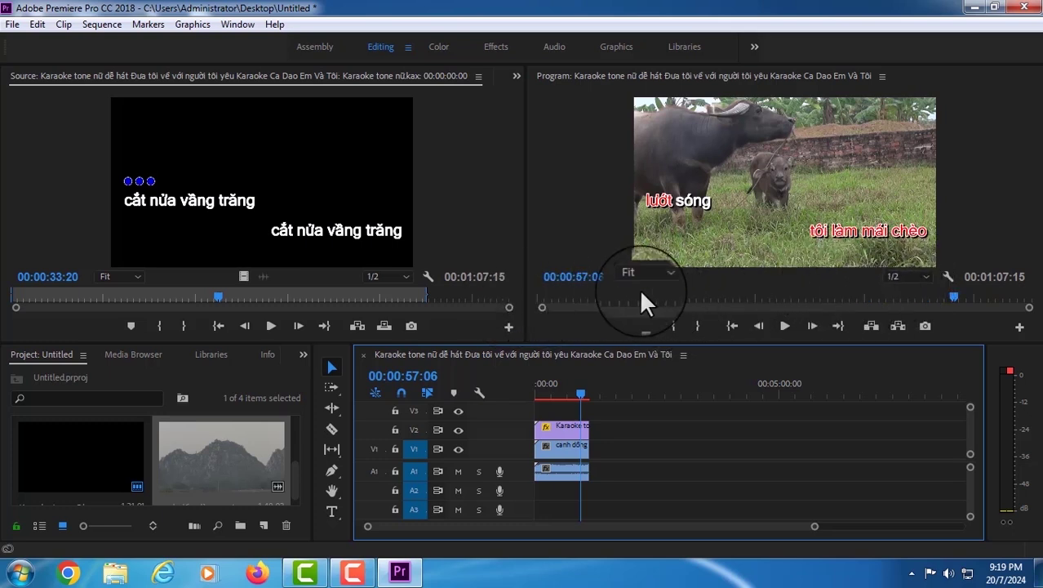
click(926, 278)
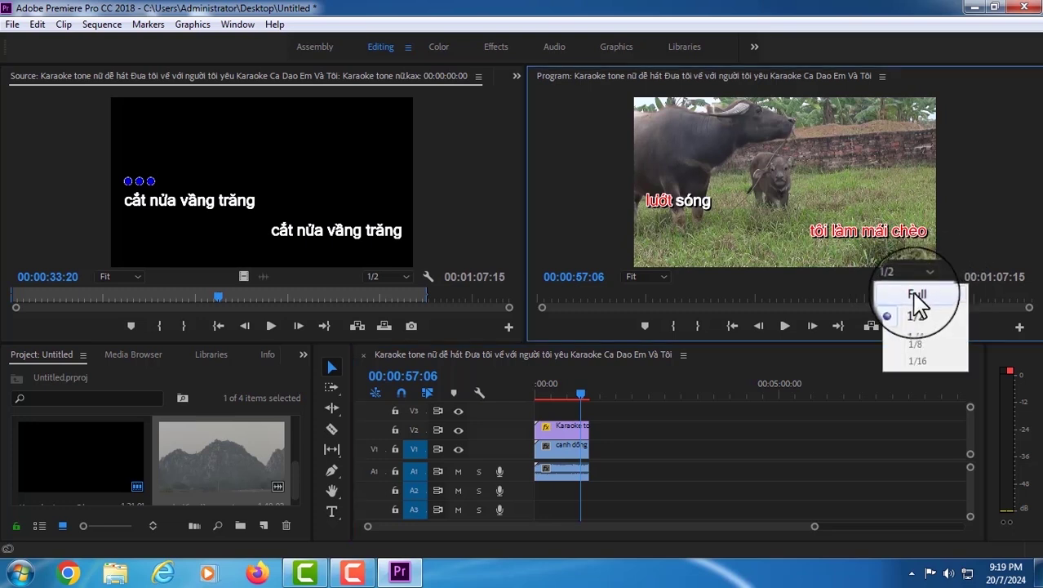
click(915, 294)
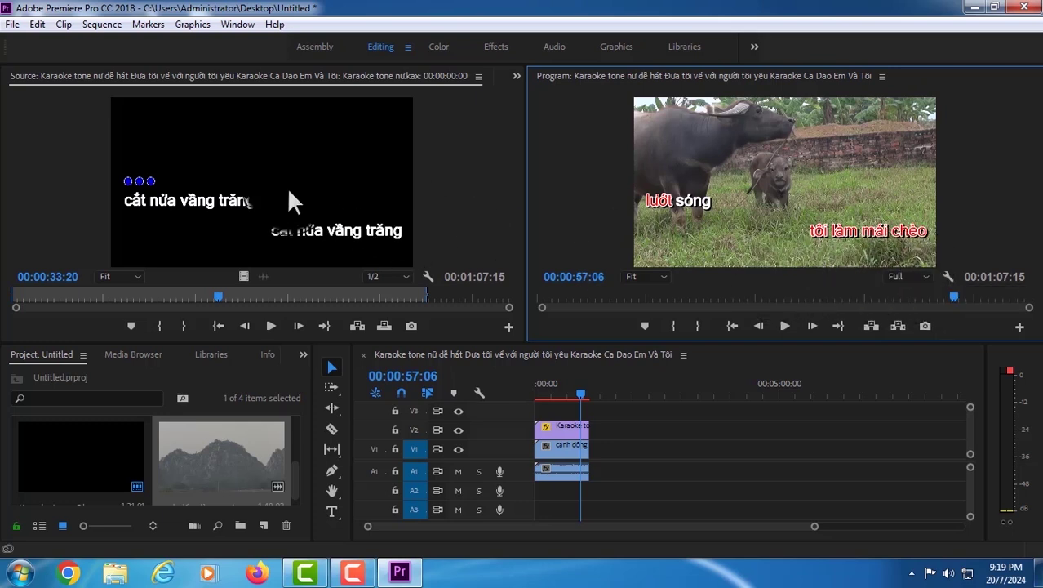
Step: Open the media export settings for the sequence and choose H.264 as the format
click(14, 26)
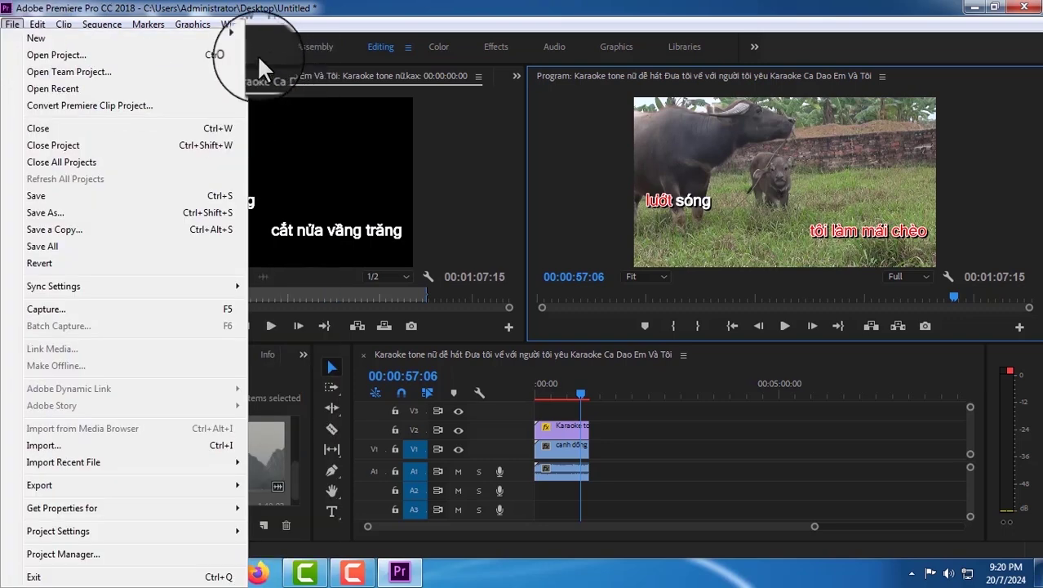
click(14, 26)
click(15, 26)
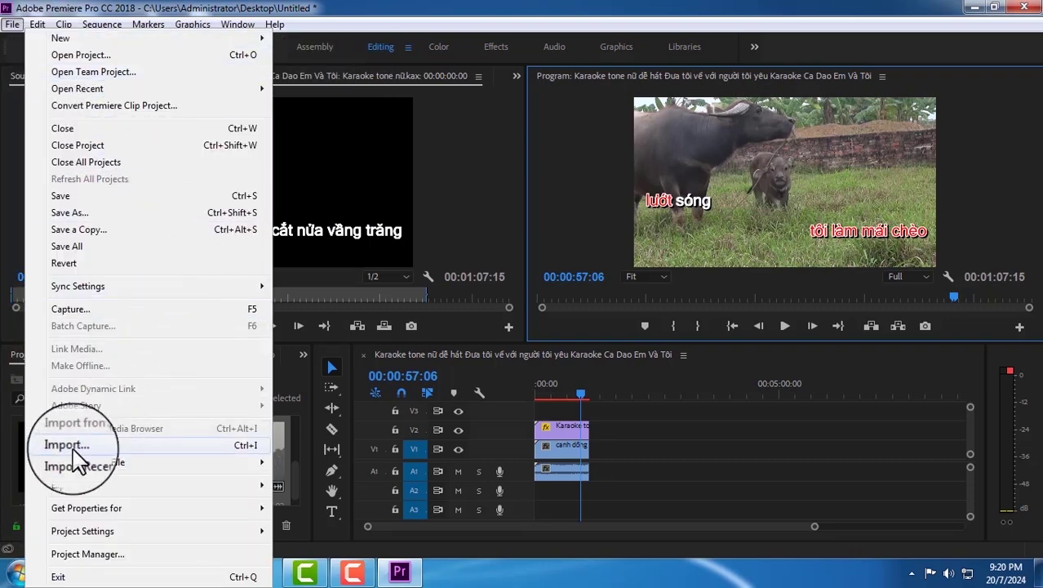
mouse_move(72, 464)
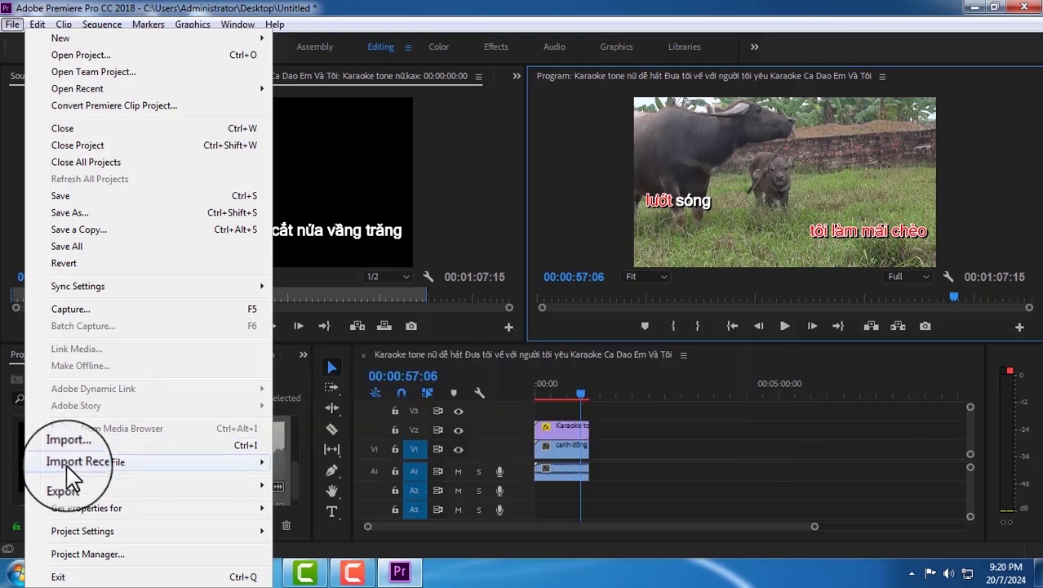
mouse_move(71, 486)
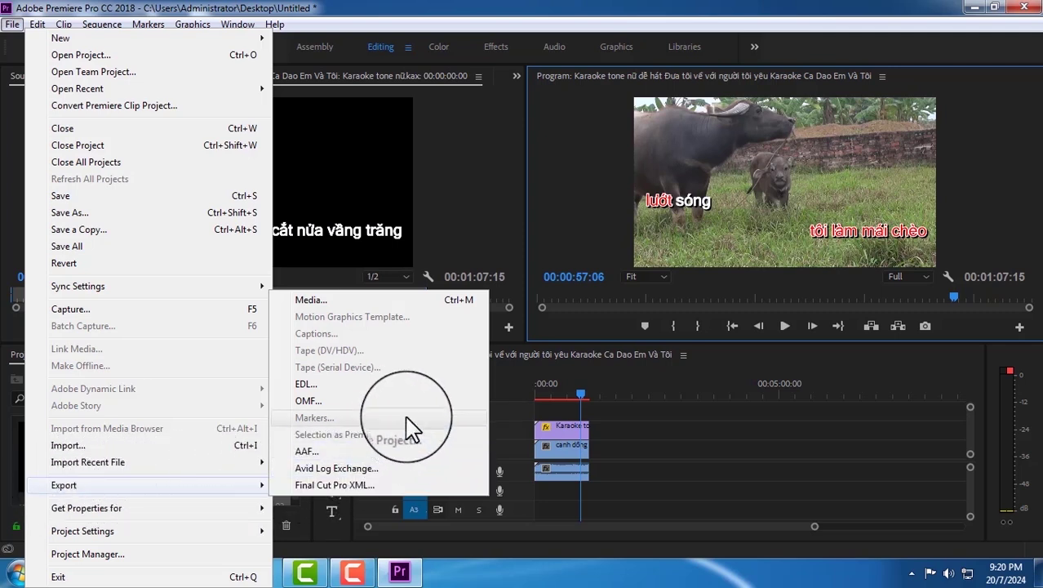
click(311, 302)
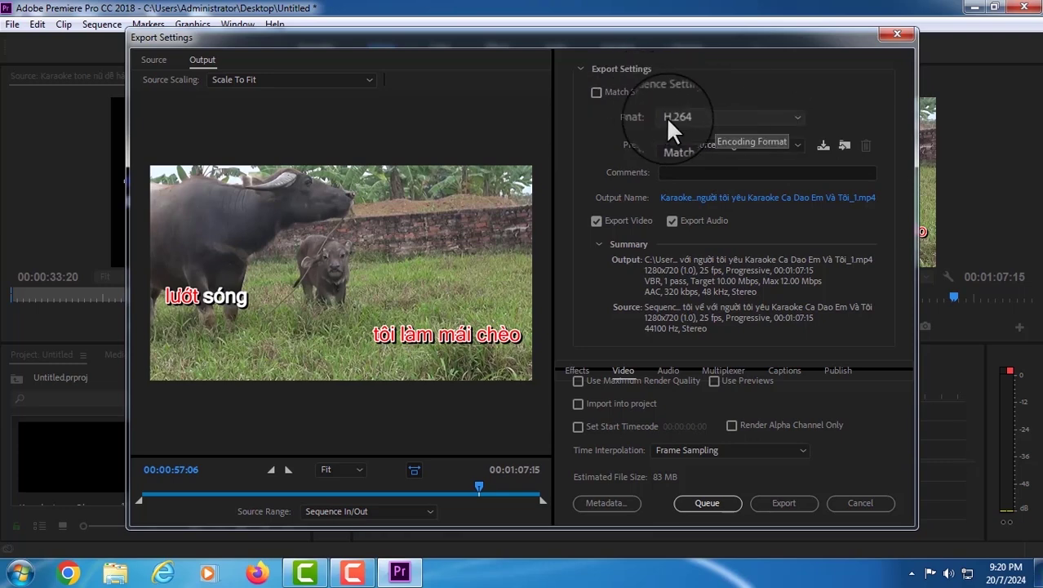
click(798, 116)
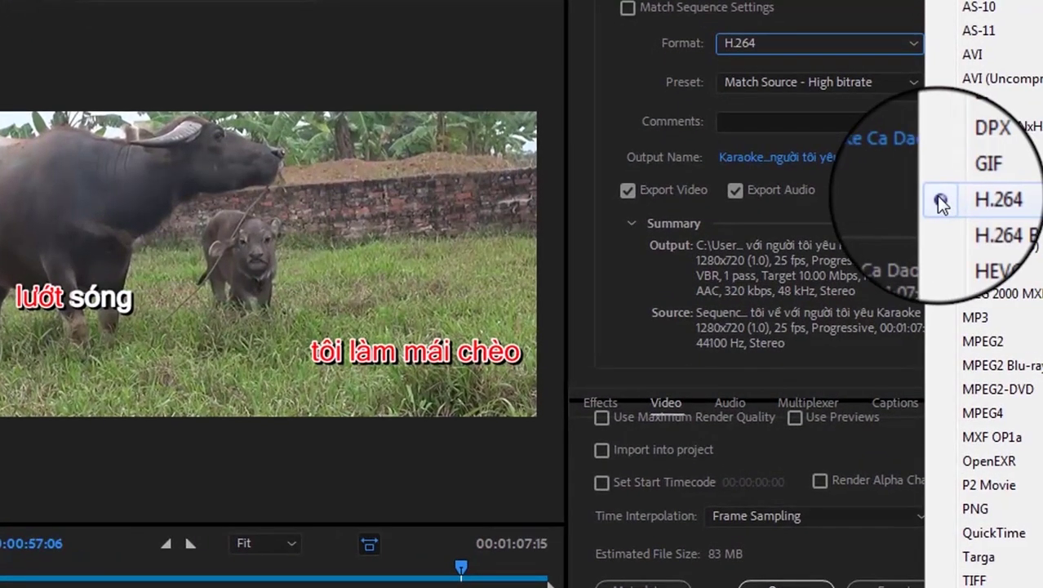
click(940, 201)
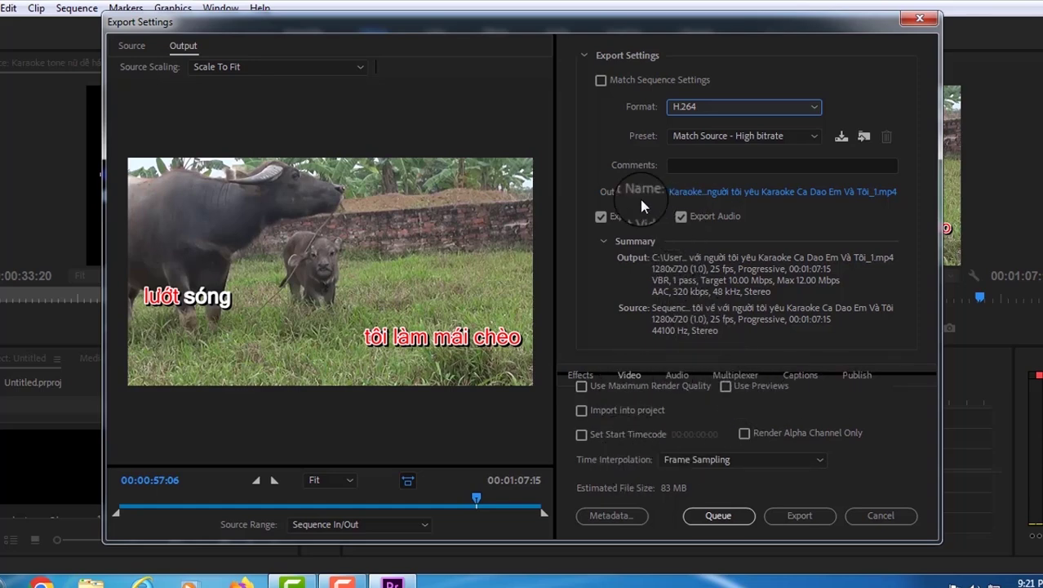
Step: Open the export's output name for editing and choose the Desktop as the save location
click(732, 194)
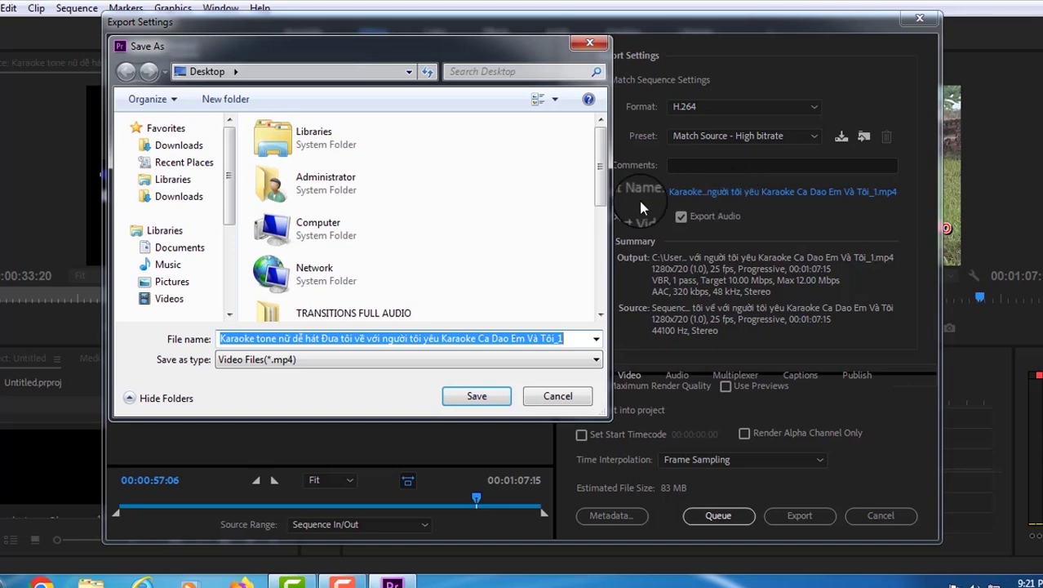
click(177, 147)
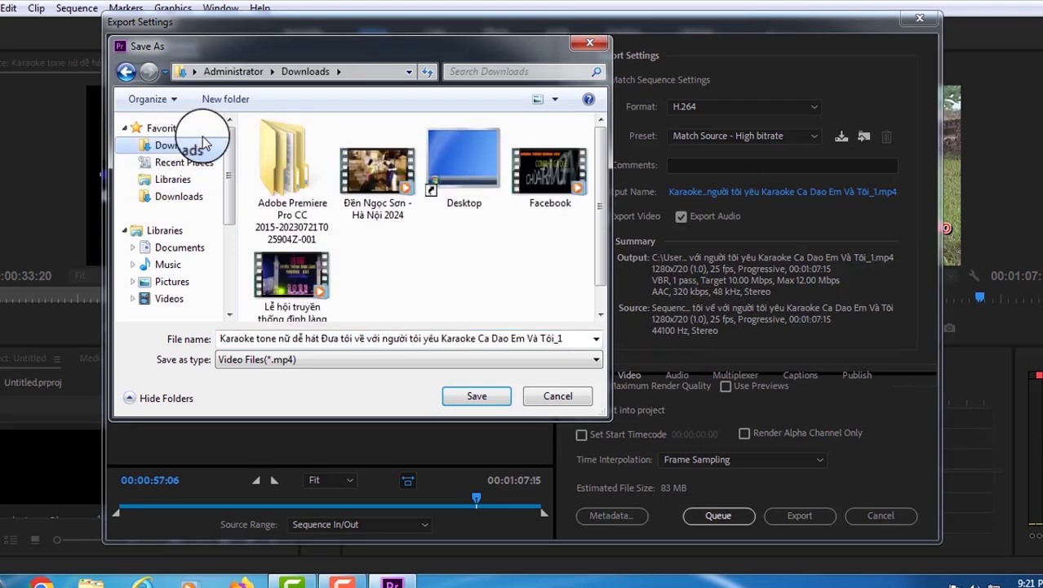
click(462, 169)
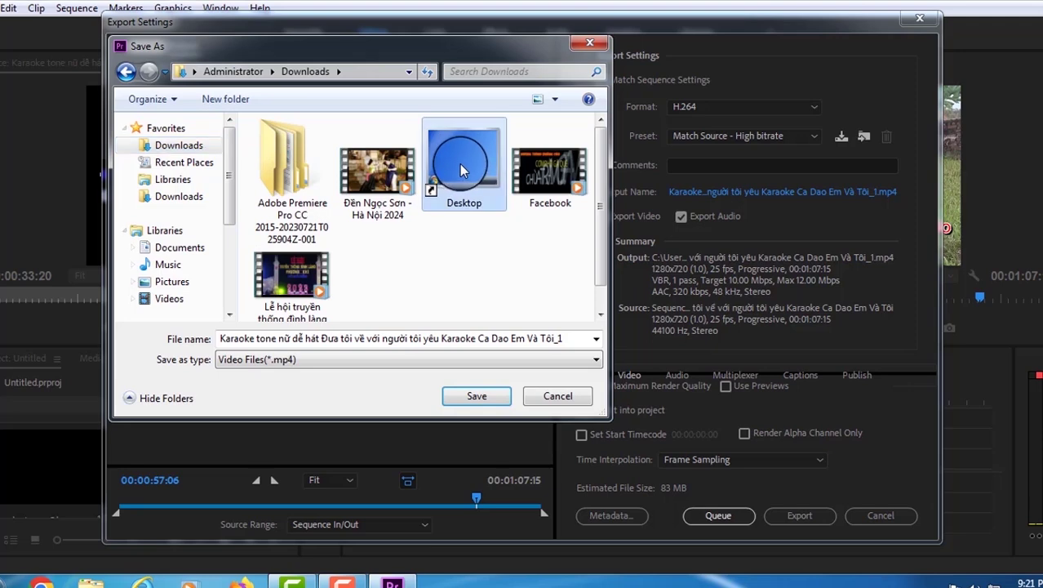
double_click(460, 167)
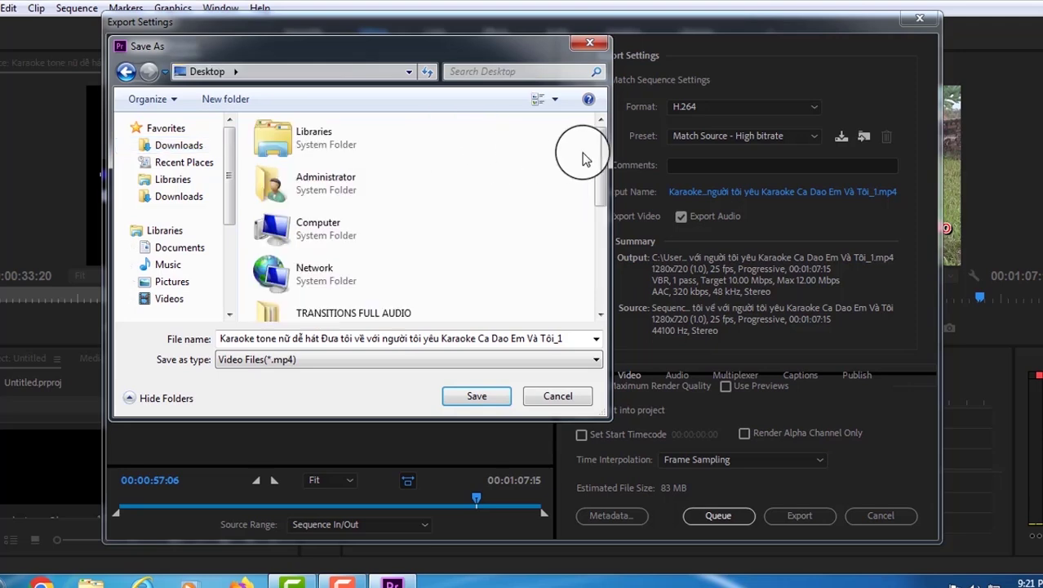
scroll(592, 157, down, 1)
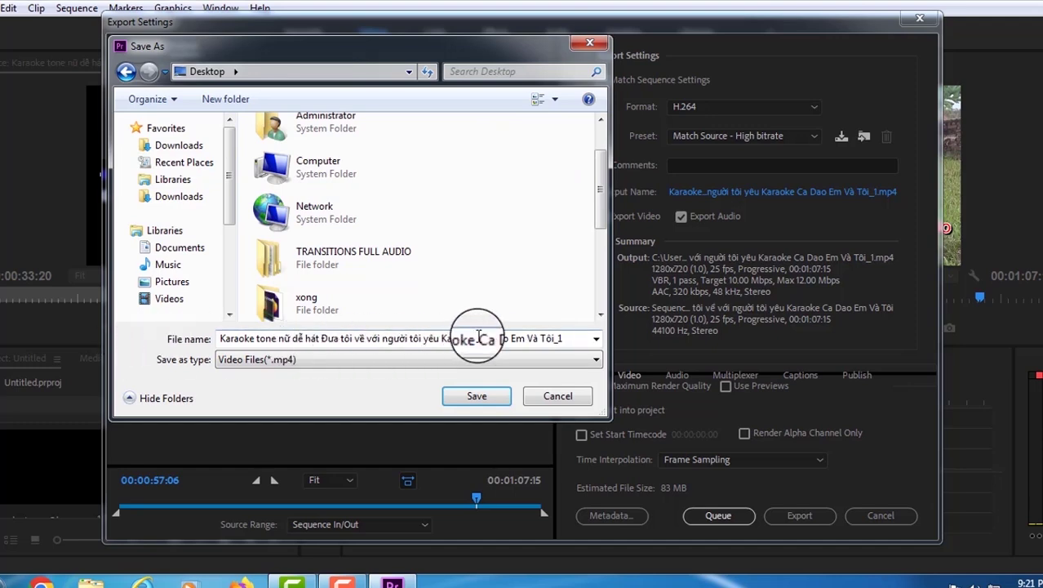
Step: Name the output file "Karaoke ca dao em và tôi" and save it as the MP4 export destination
click(531, 339)
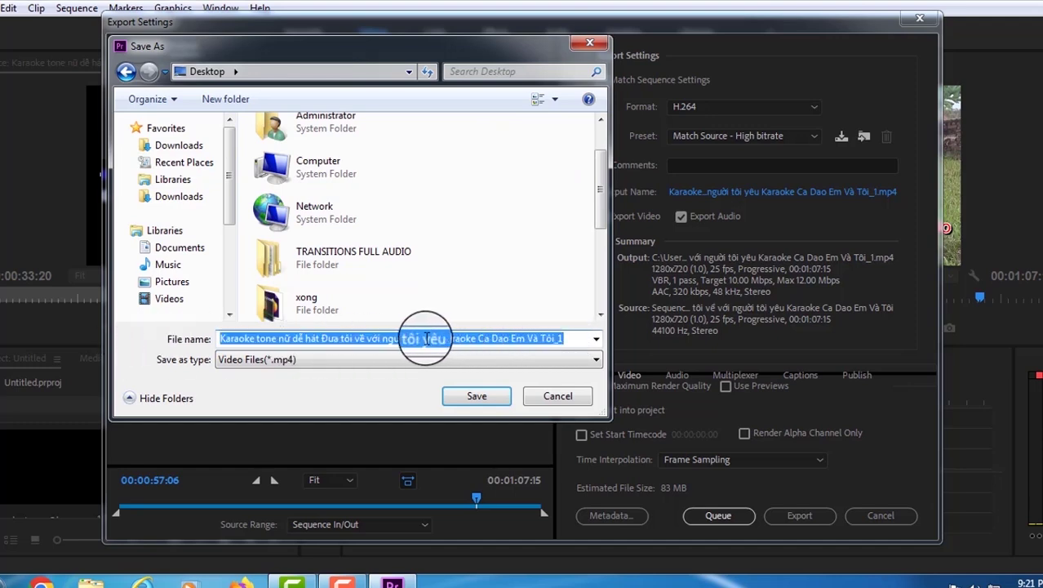
double_click(563, 338)
drag(565, 336, 277, 334)
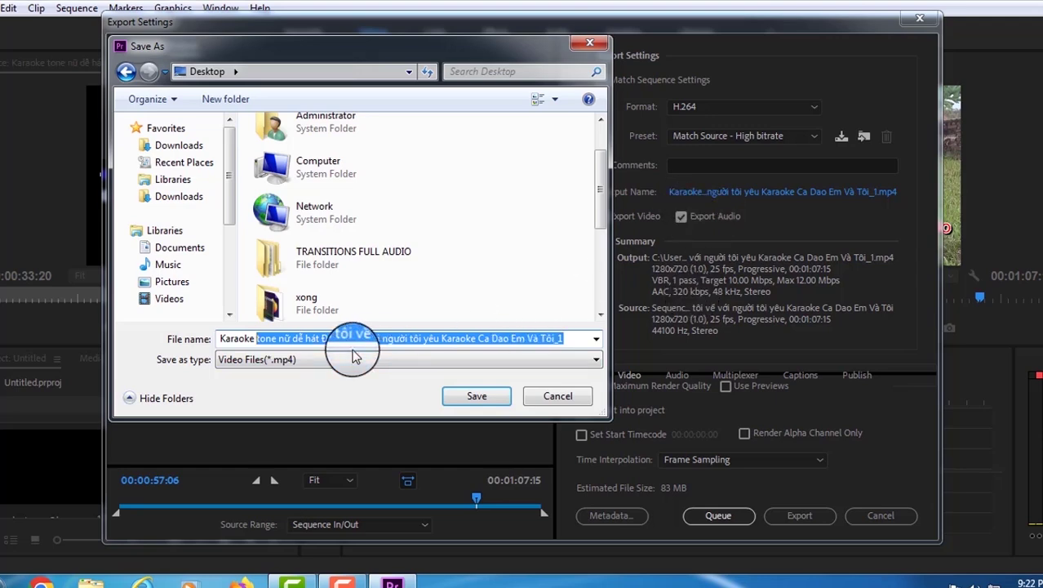
text(ca)
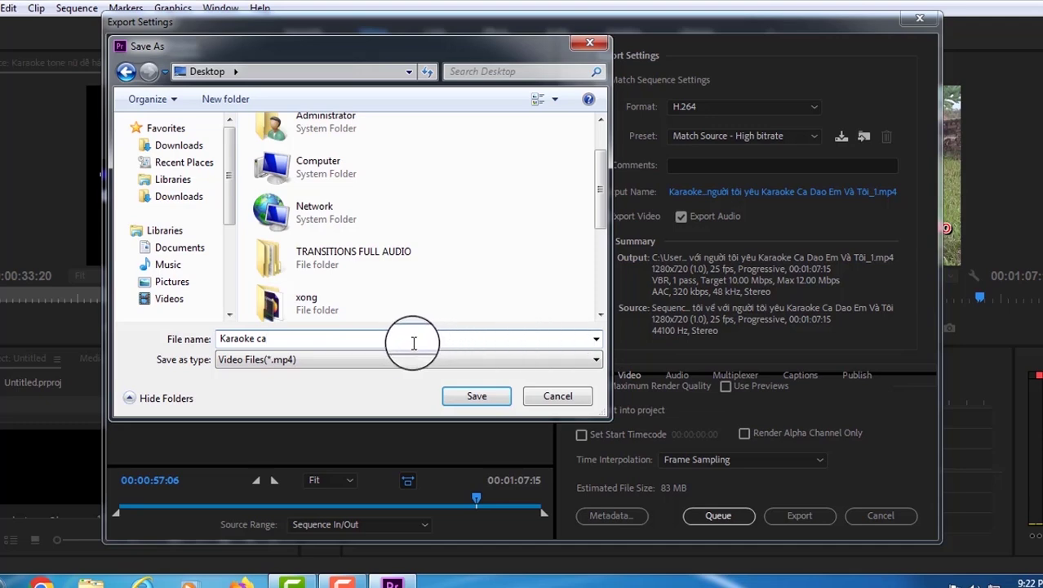
text(dao e)
text(m va)
text(f tooi)
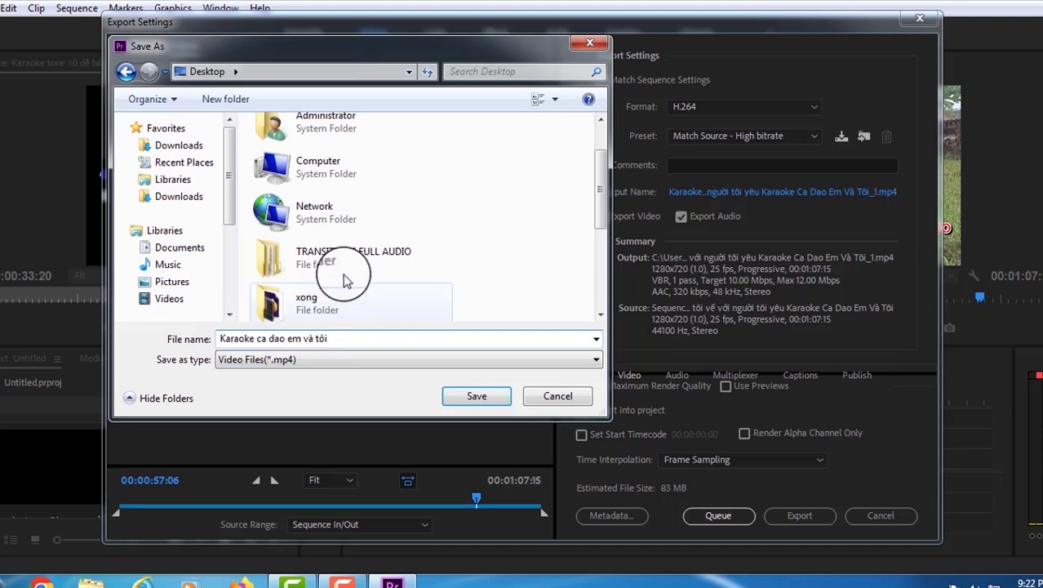
click(475, 396)
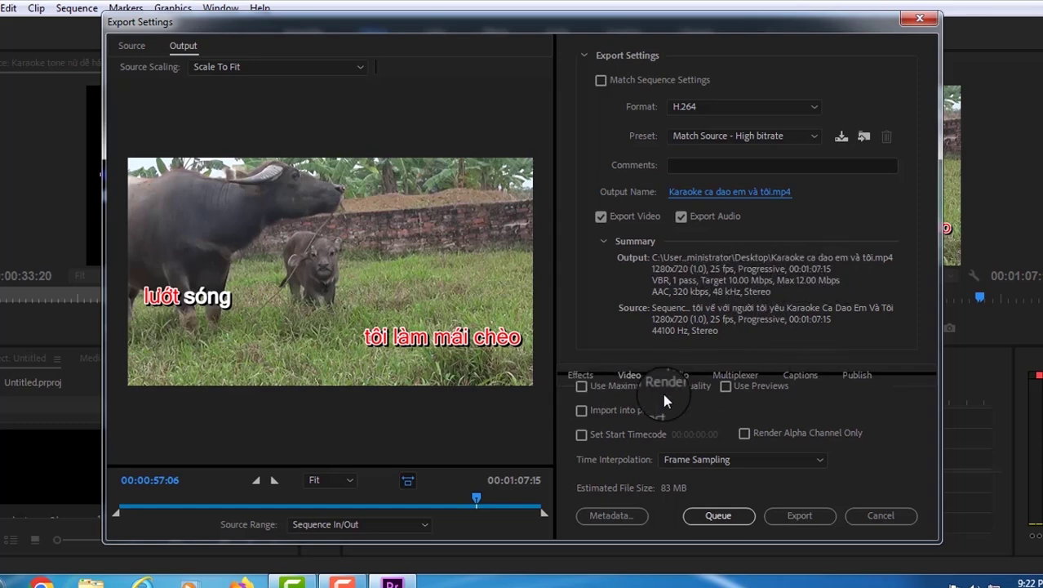
Step: Export the sequence with the current H.264 settings, and close Premiere Pro with the changes to Untitled.prproj saved
click(797, 515)
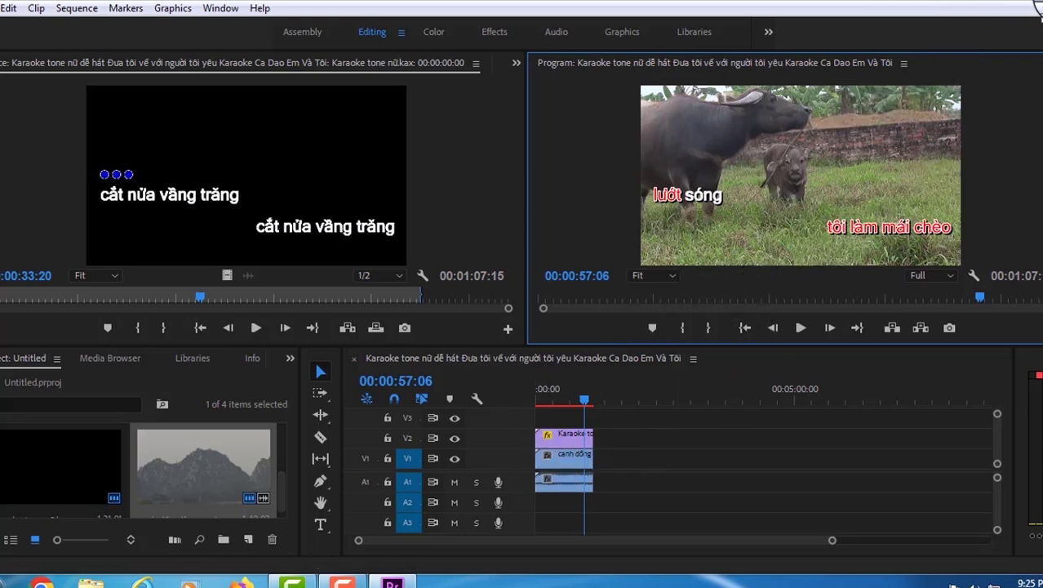
click(1035, 7)
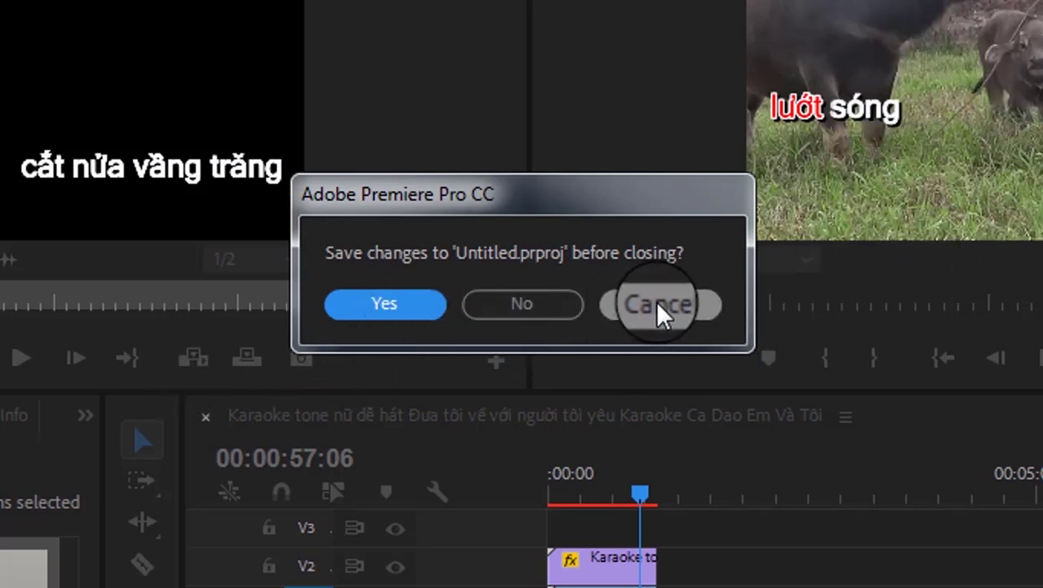
click(381, 303)
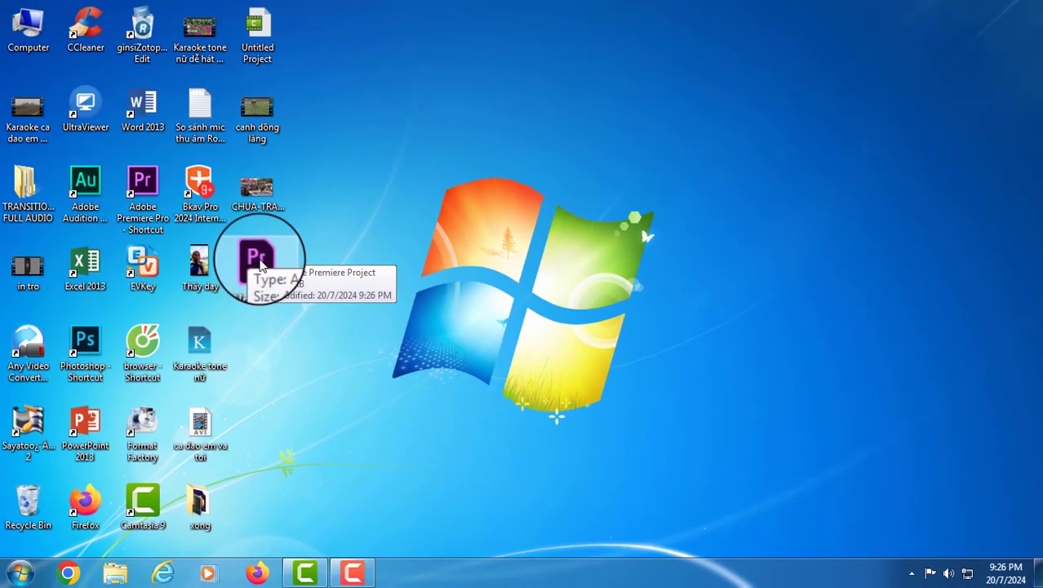
Step: Reopen the Untitled project from the desktop to check the sequence at 00:01:05:17 and 00:00:53:12, and close Premiere Pro again
click(259, 263)
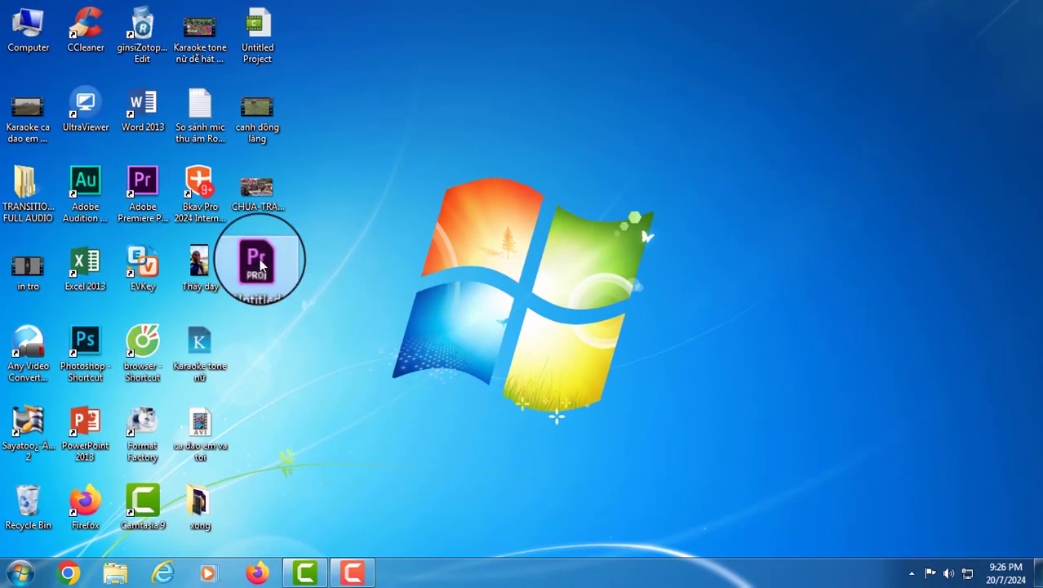
double_click(261, 264)
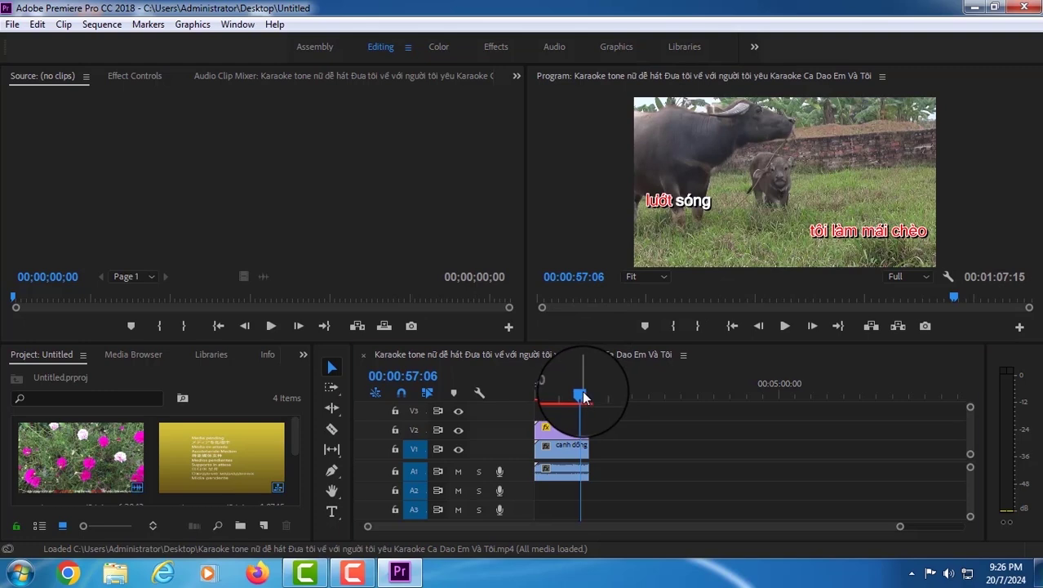
mouse_move(579, 394)
mouse_down()
mouse_move(539, 393)
mouse_move(587, 395)
mouse_up()
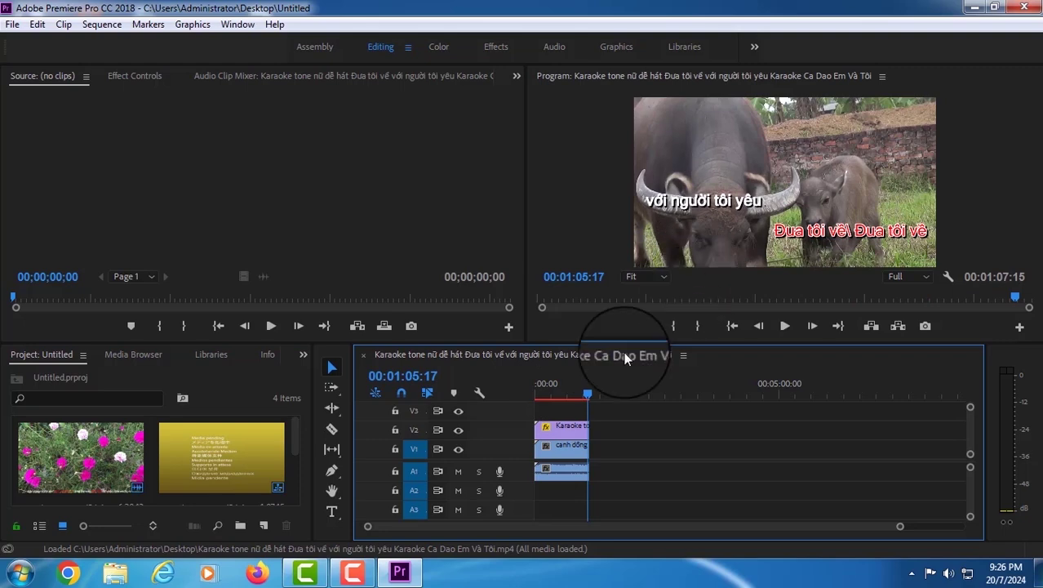
mouse_move(587, 395)
mouse_down()
mouse_move(551, 397)
mouse_move(578, 395)
mouse_up()
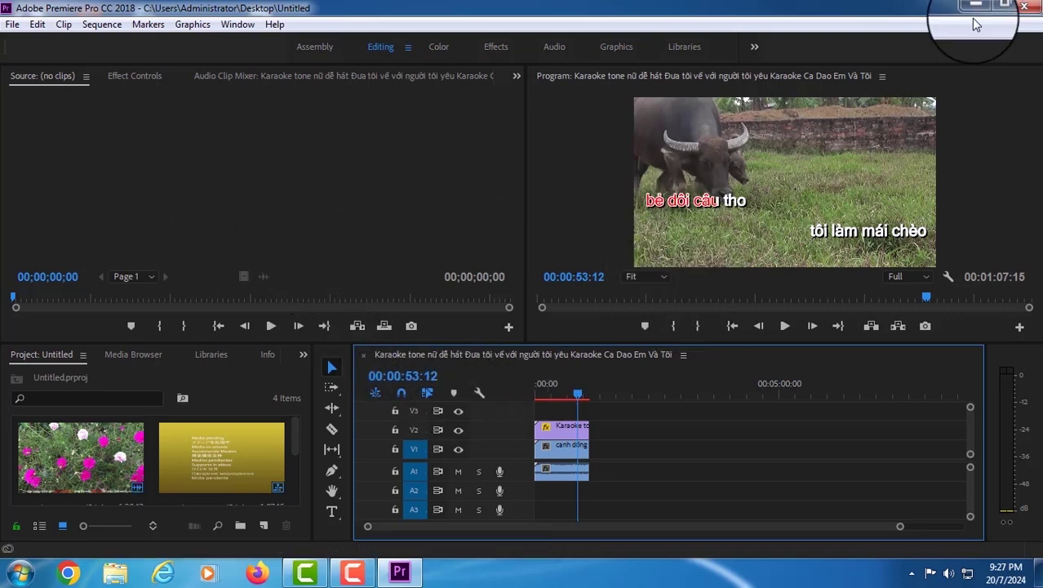
click(1026, 8)
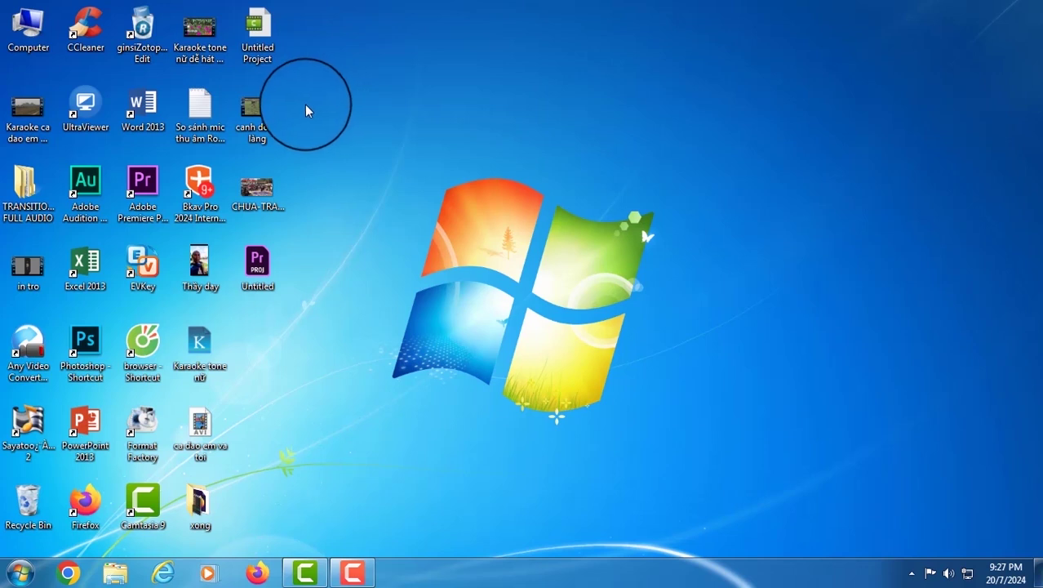
Step: Open the exported "Karaoke ca dao em và tôi" video from the desktop in the media player
double_click(22, 110)
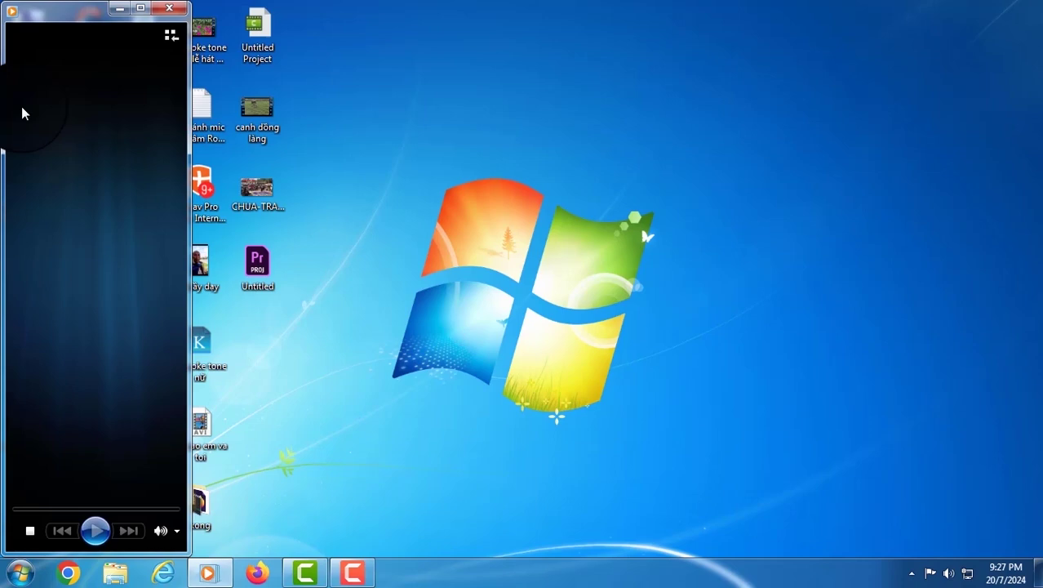